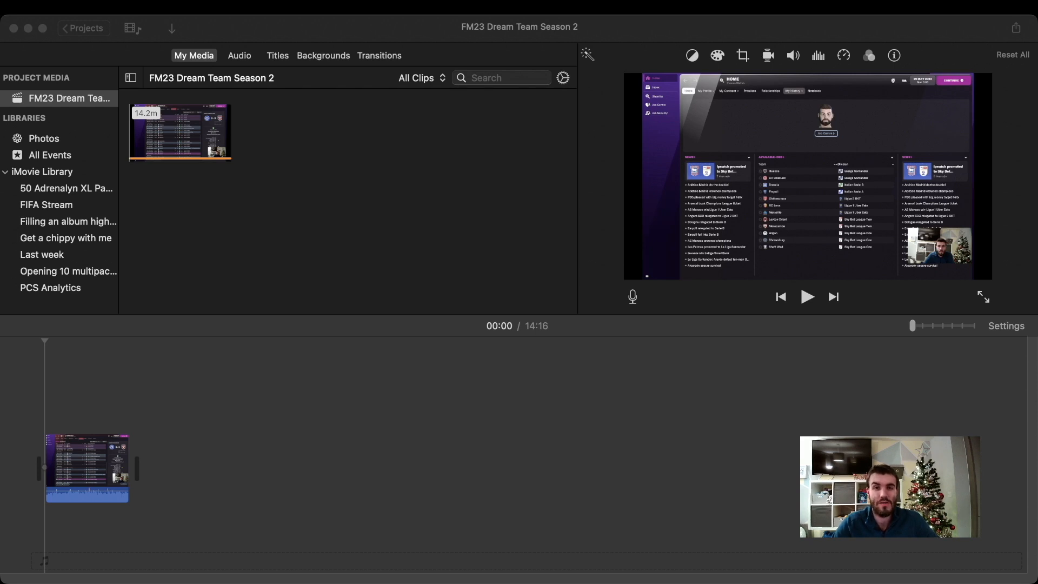
- Enlarge the timeline to its maximum zoom so the beginning of the gameplay clip can be edited precisely
{"action": "left_click", "coordinate": [143, 428]}
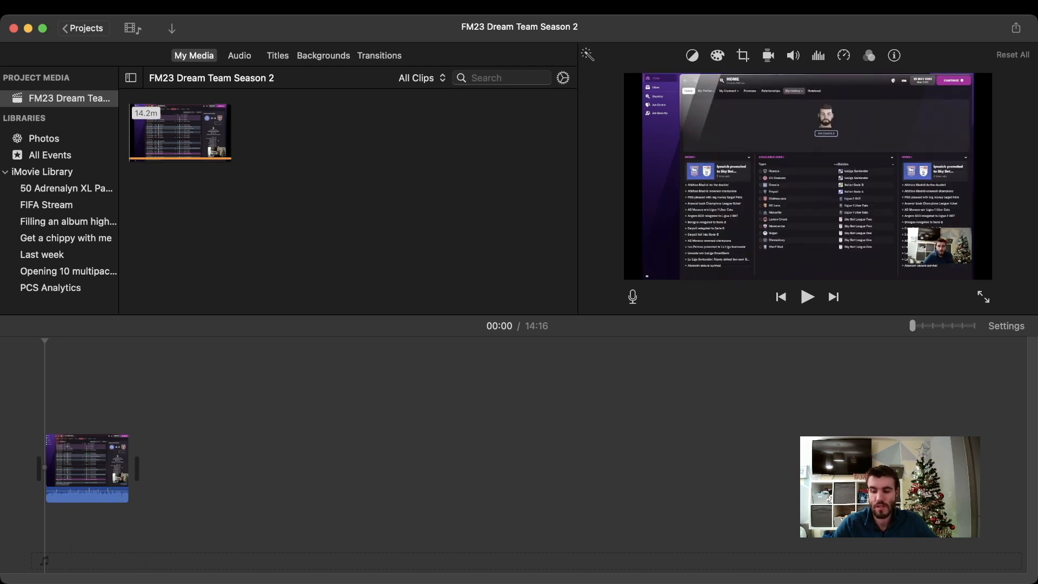
{"action": "left_click_drag", "start_coordinate": [913, 325], "coordinate": [933, 323]}
{"action": "left_click_drag", "start_coordinate": [837, 309], "coordinate": [885, 309]}
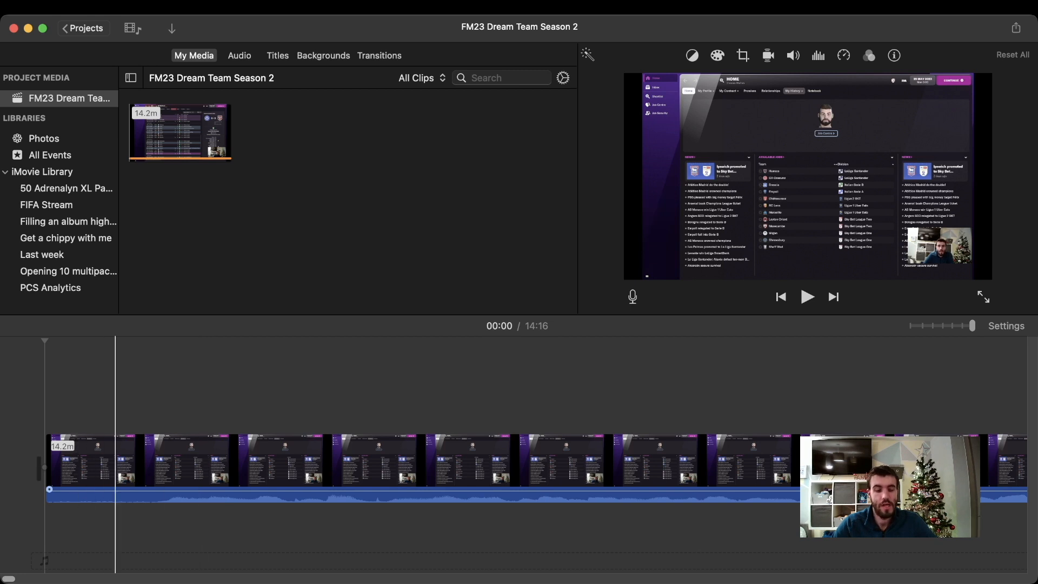
{"action": "left_click", "coordinate": [371, 460]}
{"action": "left_click", "coordinate": [455, 459]}
{"action": "left_click", "coordinate": [188, 459]}
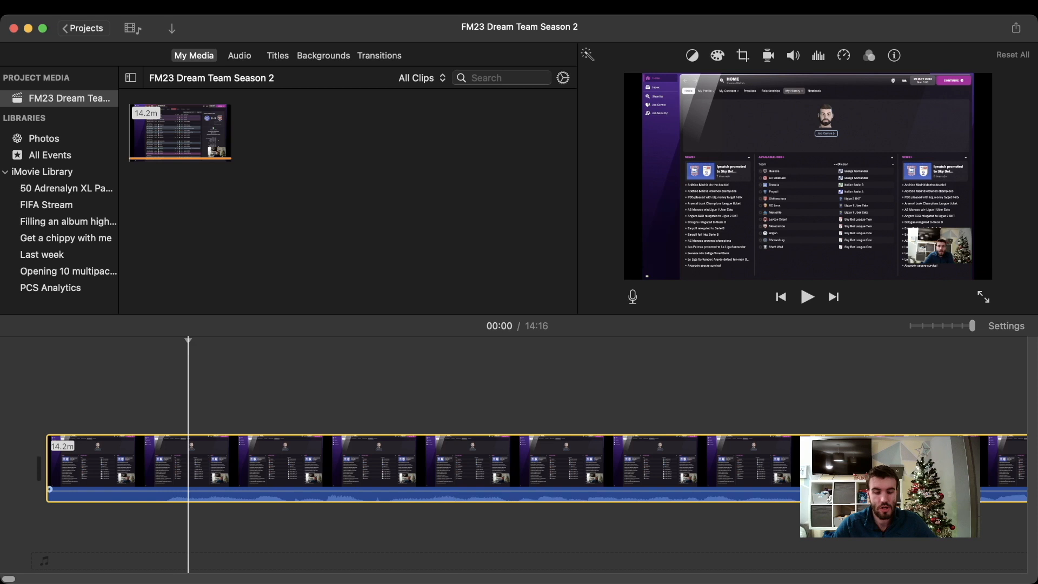
{"action": "left_click", "coordinate": [127, 394]}
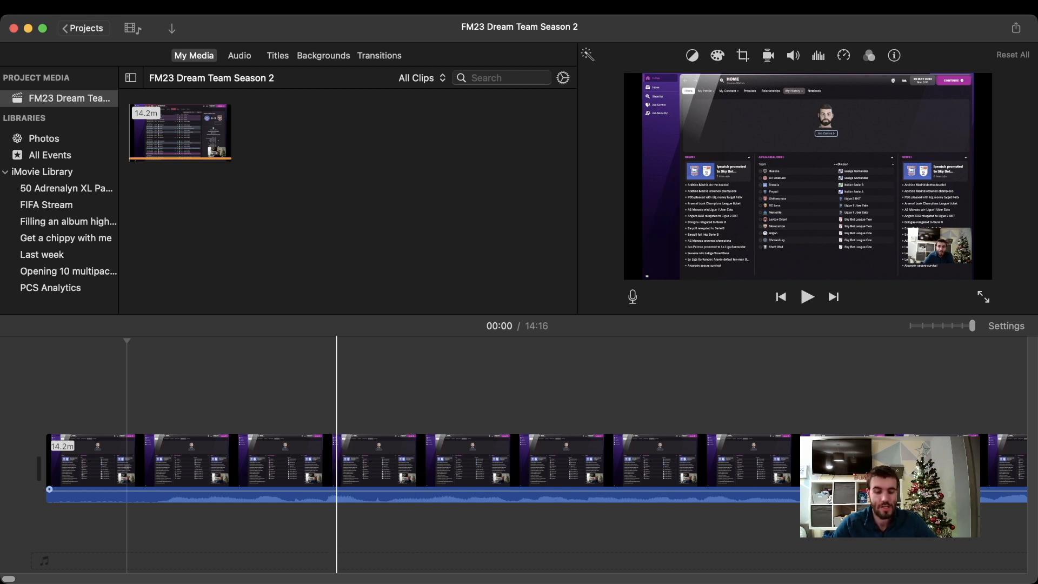
- Check the audio volume level of the gameplay clip on its waveform
{"action": "mouse_move", "coordinate": [336, 489]}
{"action": "left_mouse_down"}
{"action": "mouse_move", "coordinate": [351, 488]}
{"action": "mouse_move", "coordinate": [340, 486]}
{"action": "mouse_move", "coordinate": [339, 501]}
{"action": "mouse_move", "coordinate": [336, 491]}
{"action": "left_mouse_up"}
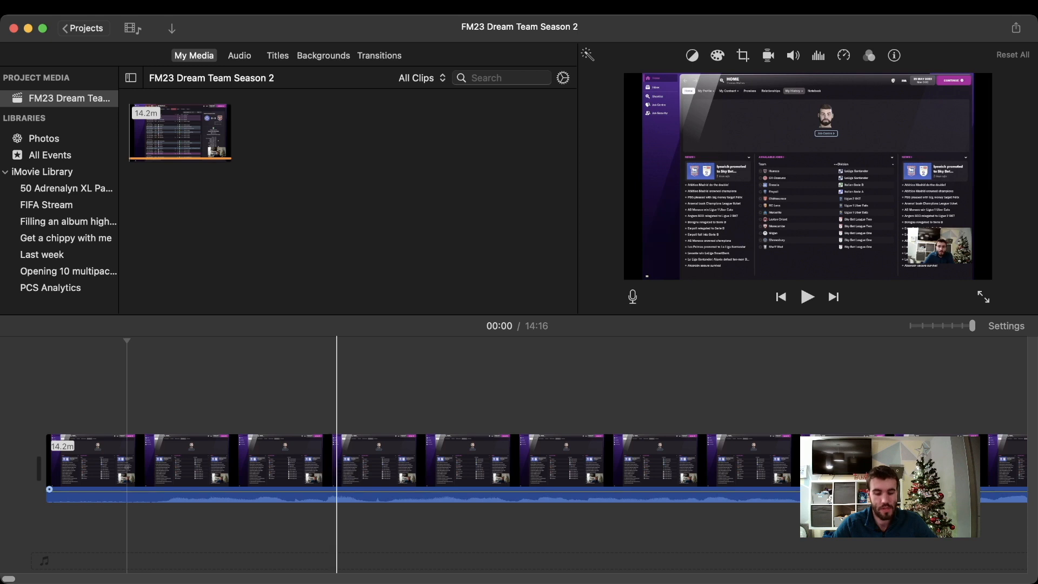
{"action": "left_click", "coordinate": [336, 491]}
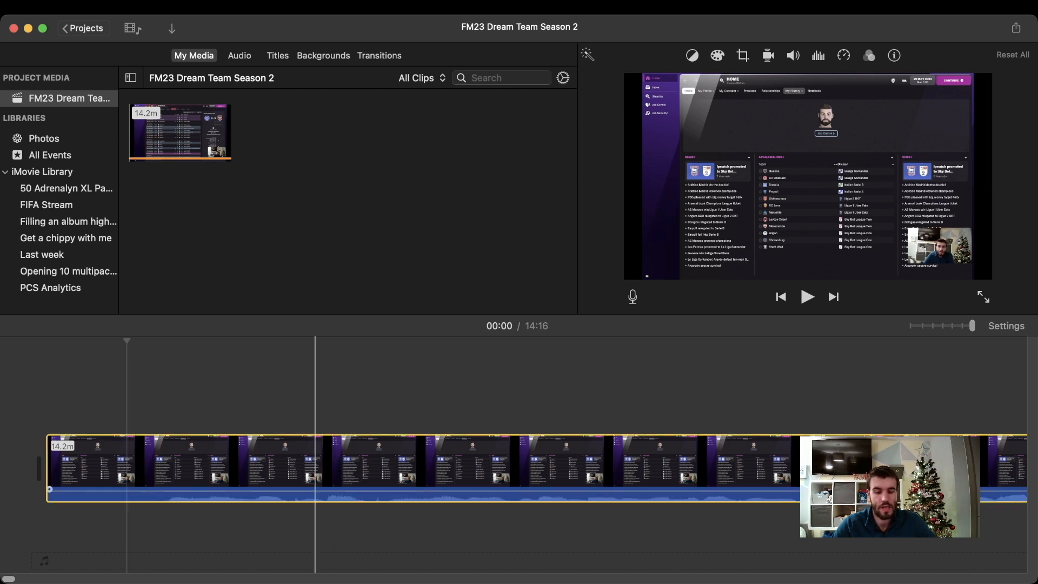
{"action": "left_click_drag", "start_coordinate": [315, 491], "coordinate": [315, 490]}
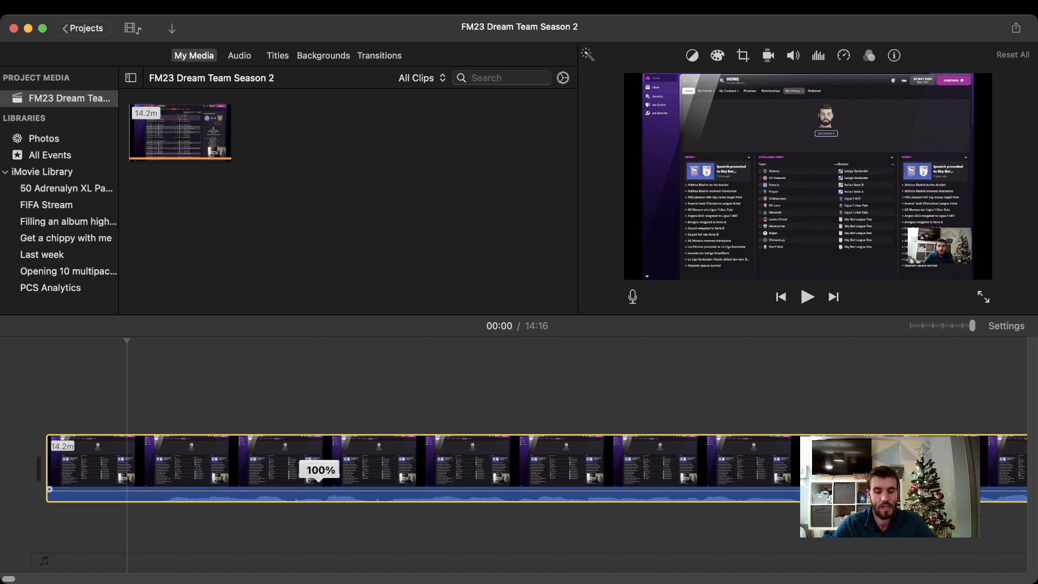
{"action": "left_click", "coordinate": [123, 403]}
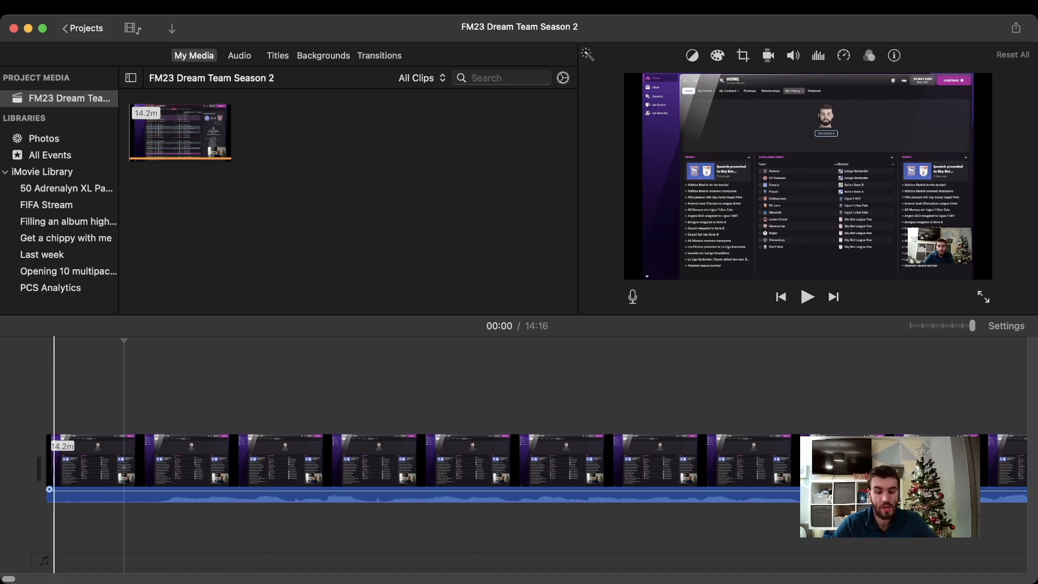
- Split the gameplay clip about 0.6 s from its start and delete the opening piece
{"action": "left_click", "coordinate": [163, 460]}
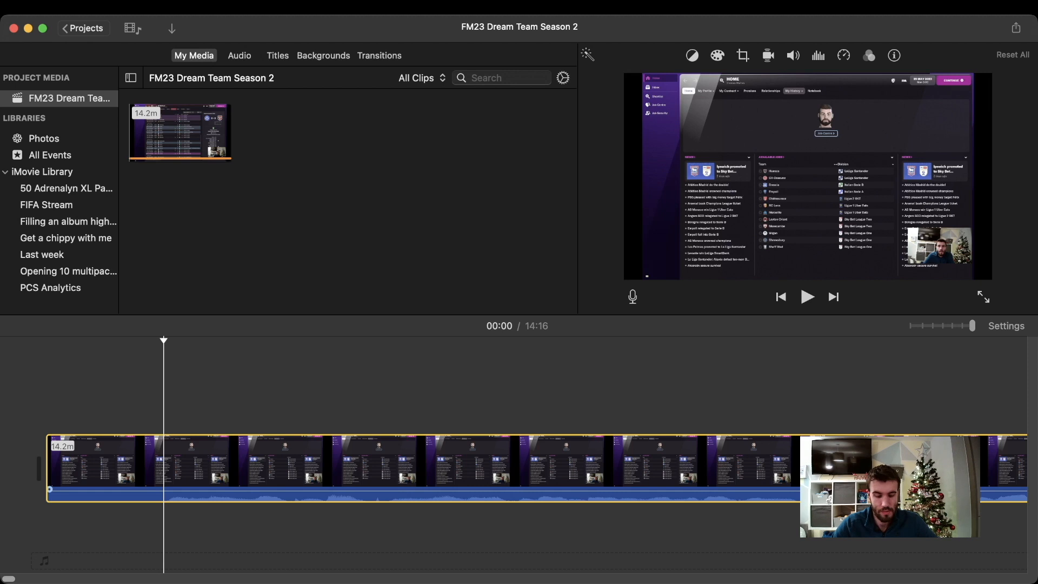
{"action": "key", "text": "super+b"}
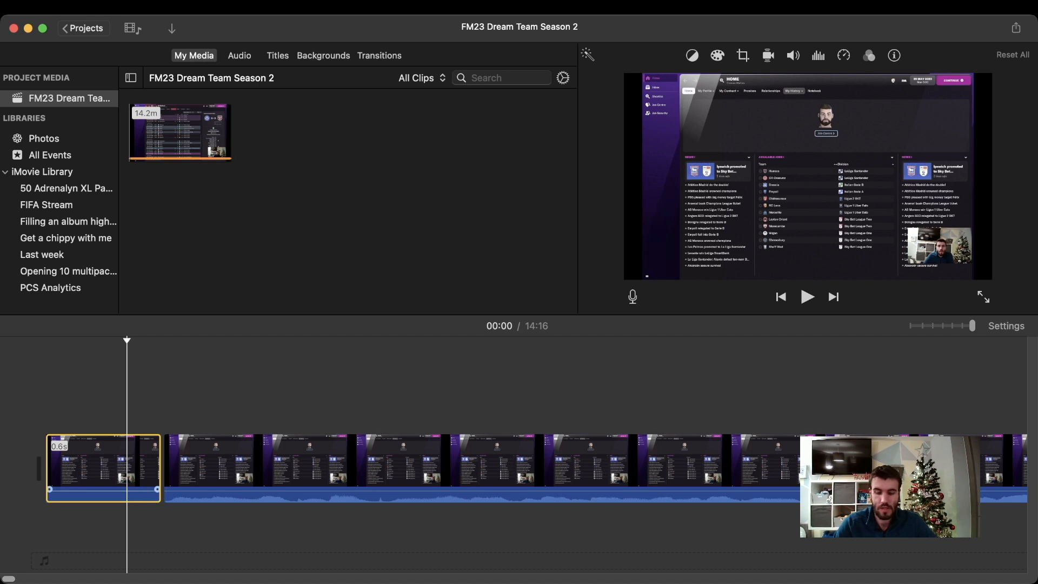
{"action": "key", "text": "Delete"}
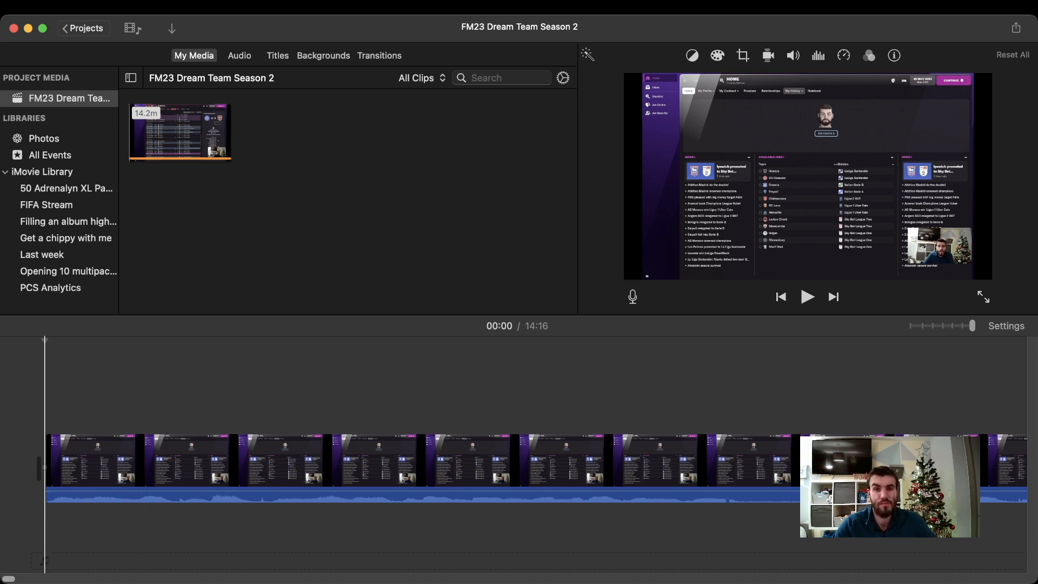
- Play back the first seconds of the trimmed clip at a wider timeline scale to find the next unwanted pause
{"action": "key", "text": "space"}
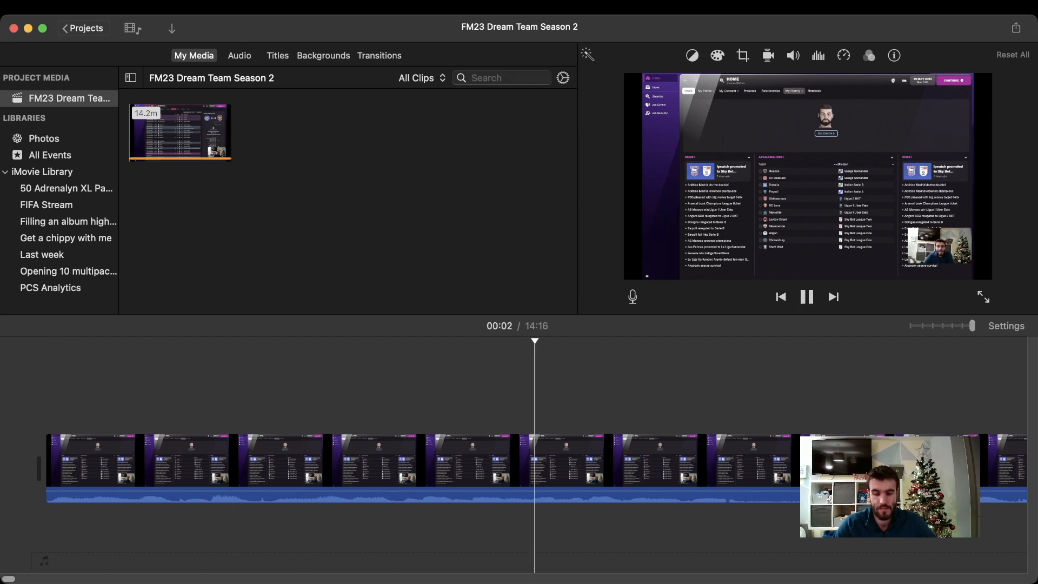
{"action": "key", "text": "space"}
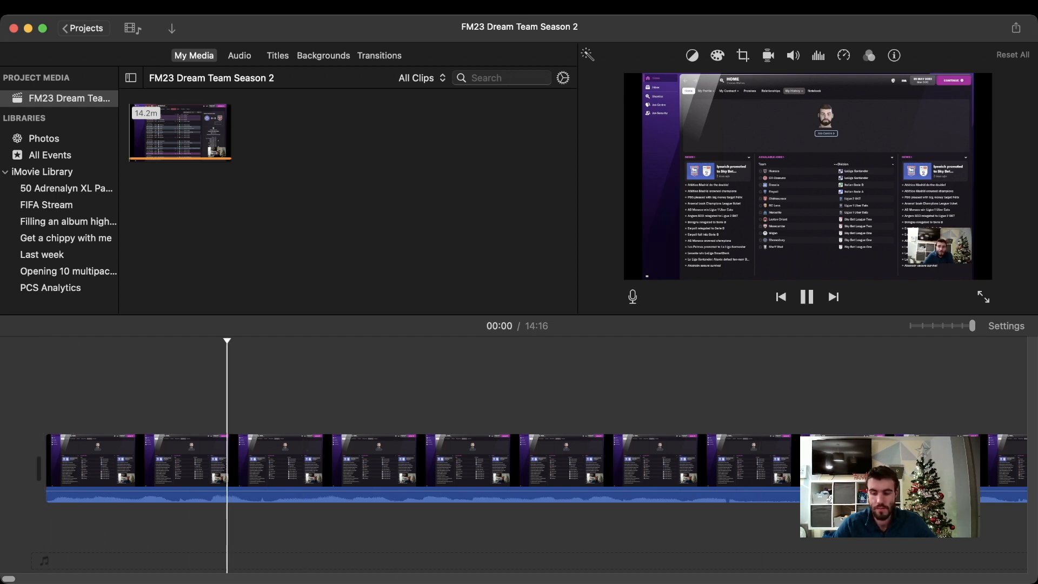
{"action": "key", "text": "space"}
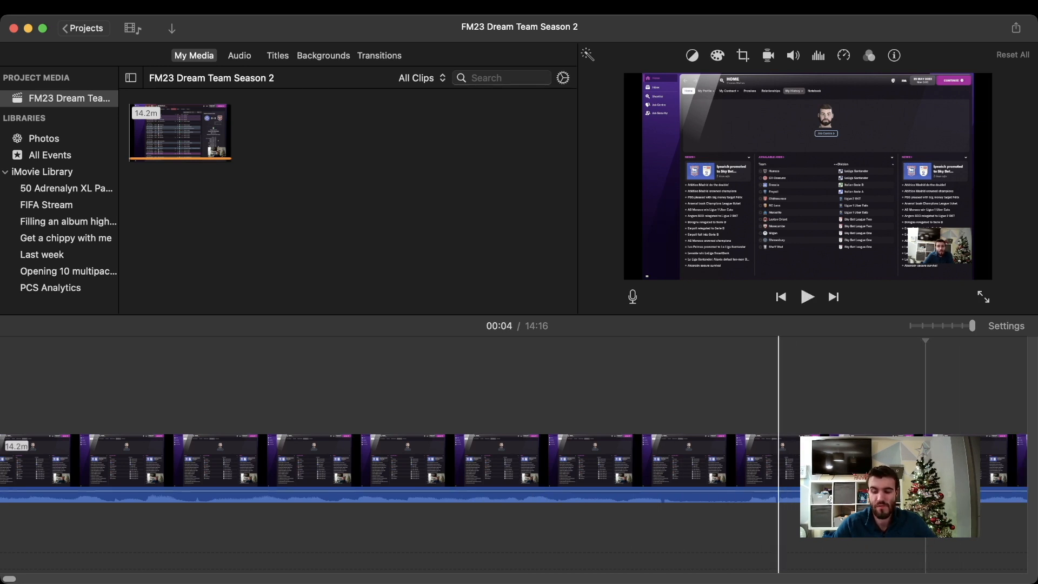
{"action": "left_click", "coordinate": [942, 326]}
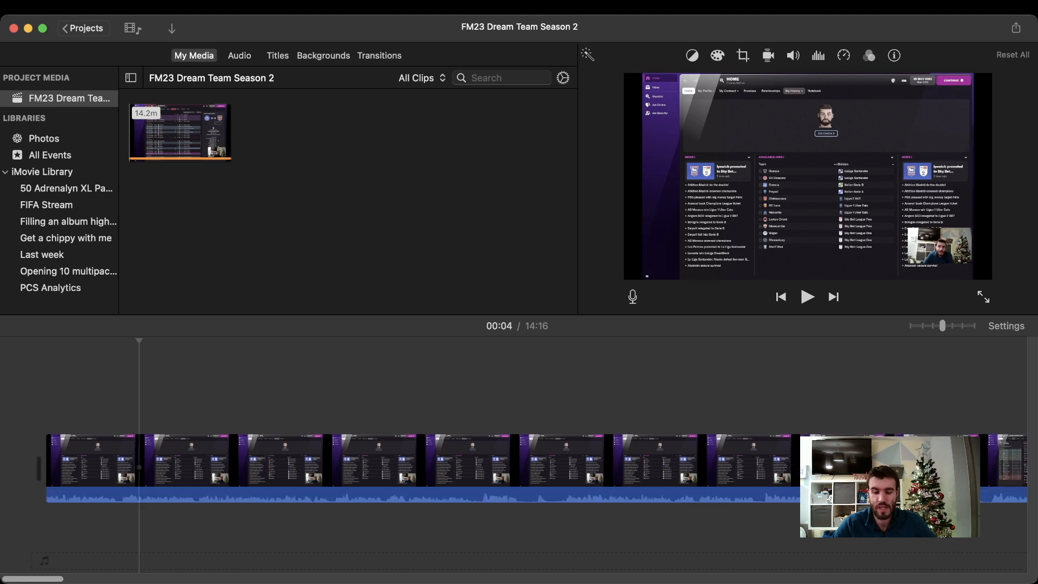
{"action": "left_click", "coordinate": [952, 326]}
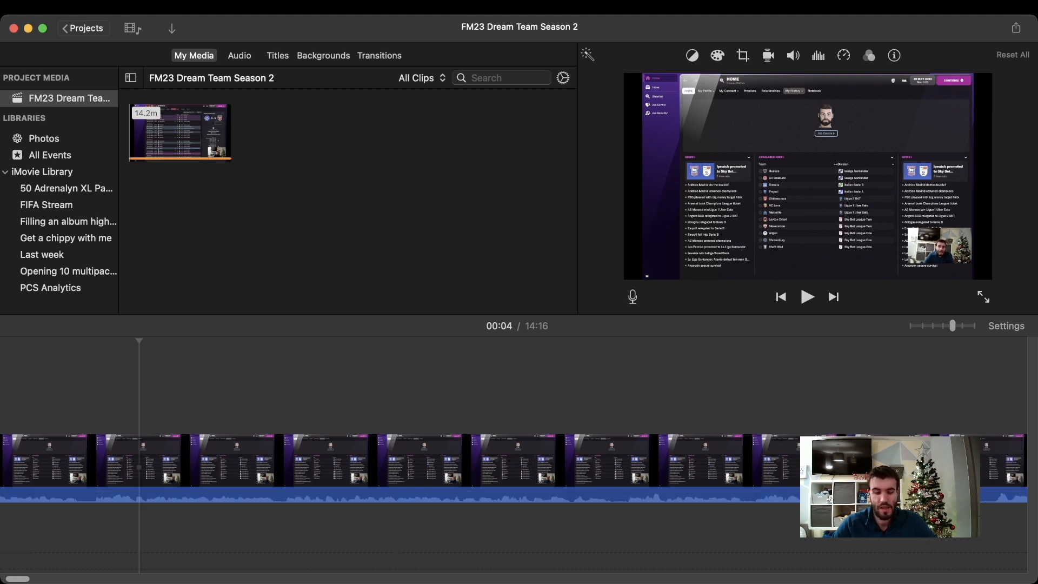
{"action": "scroll", "coordinate": [105, 459], "scroll_direction": "left", "scroll_amount": 5}
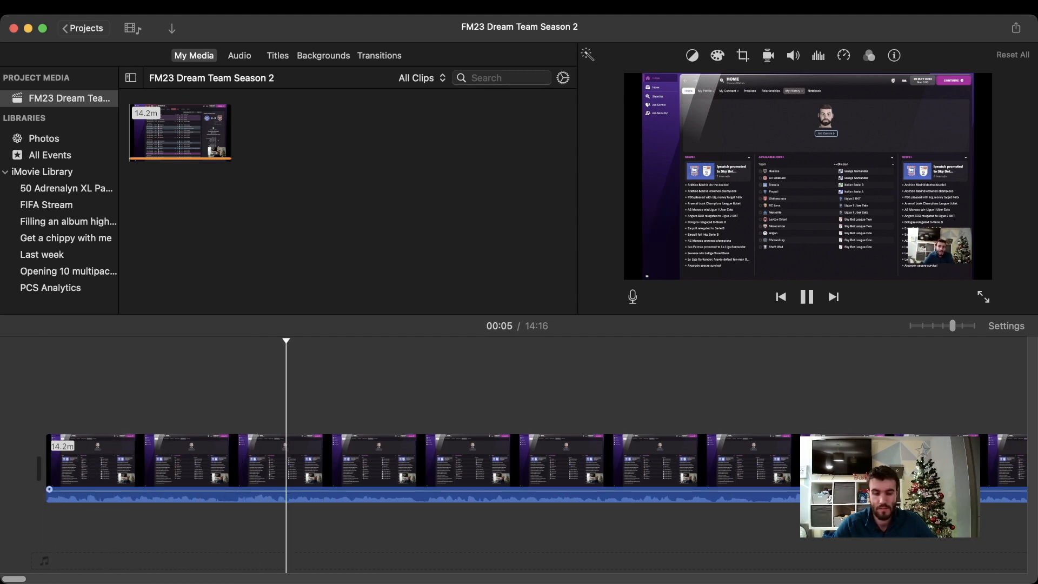
- Split the clip at about 00:03 and again at about 00:04, and delete the short section between the cuts
{"action": "left_click", "coordinate": [222, 459]}
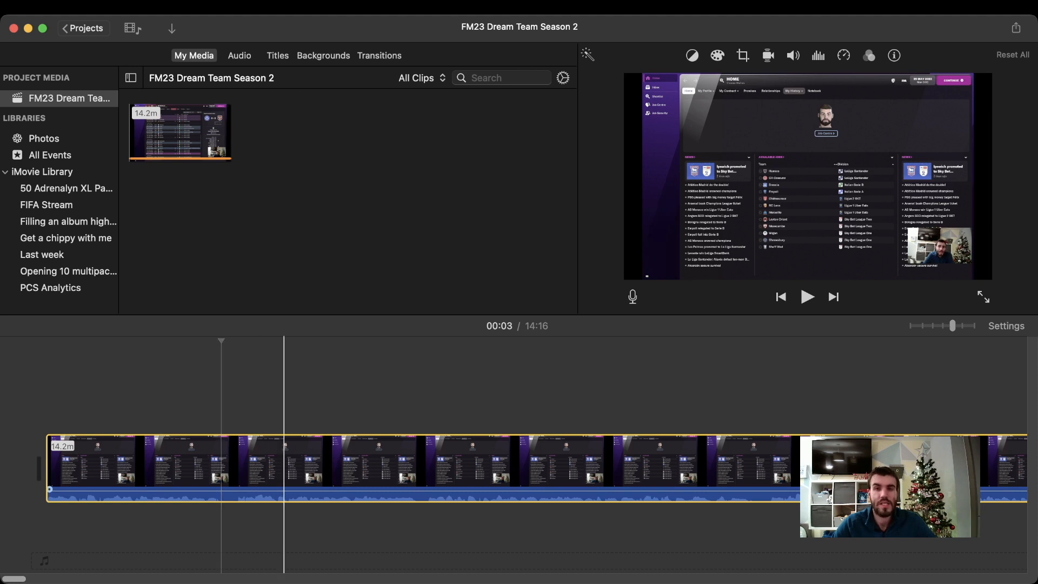
{"action": "left_click", "coordinate": [198, 459]}
{"action": "left_click", "coordinate": [145, 399]}
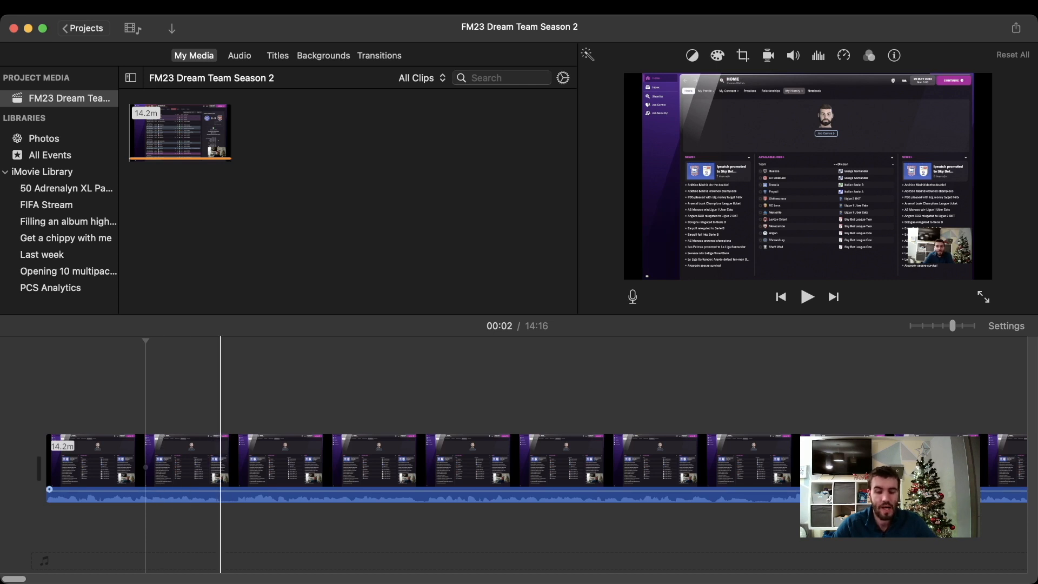
{"action": "left_click", "coordinate": [222, 460]}
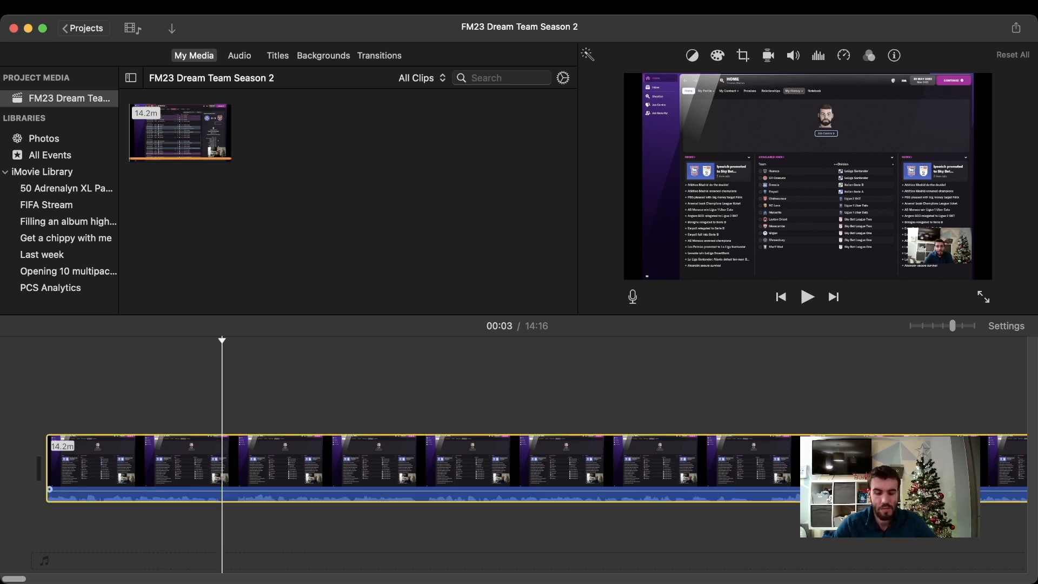
{"action": "key", "text": "super+b"}
{"action": "left_click", "coordinate": [242, 459]}
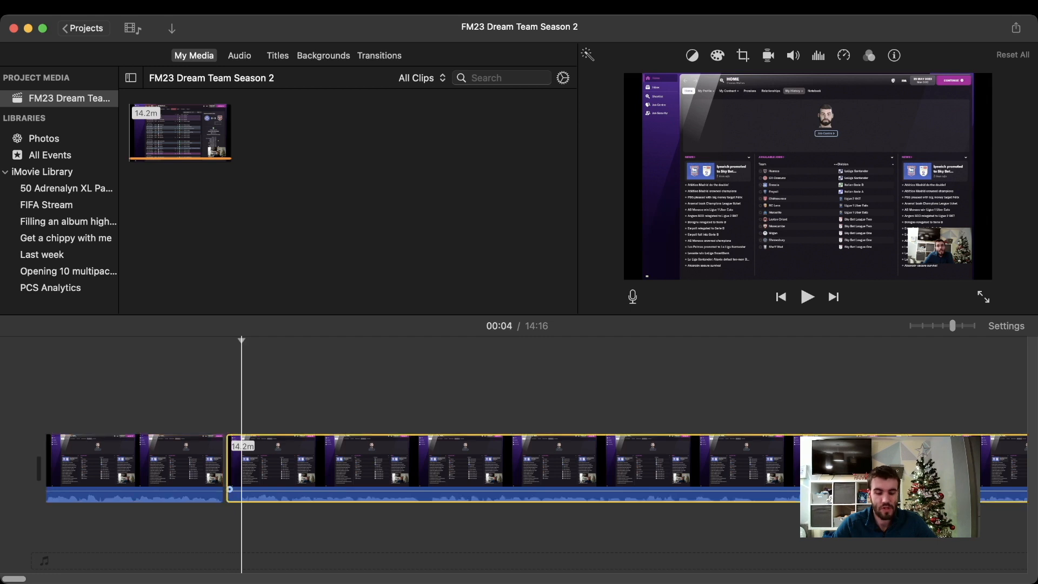
{"action": "key", "text": "super+b"}
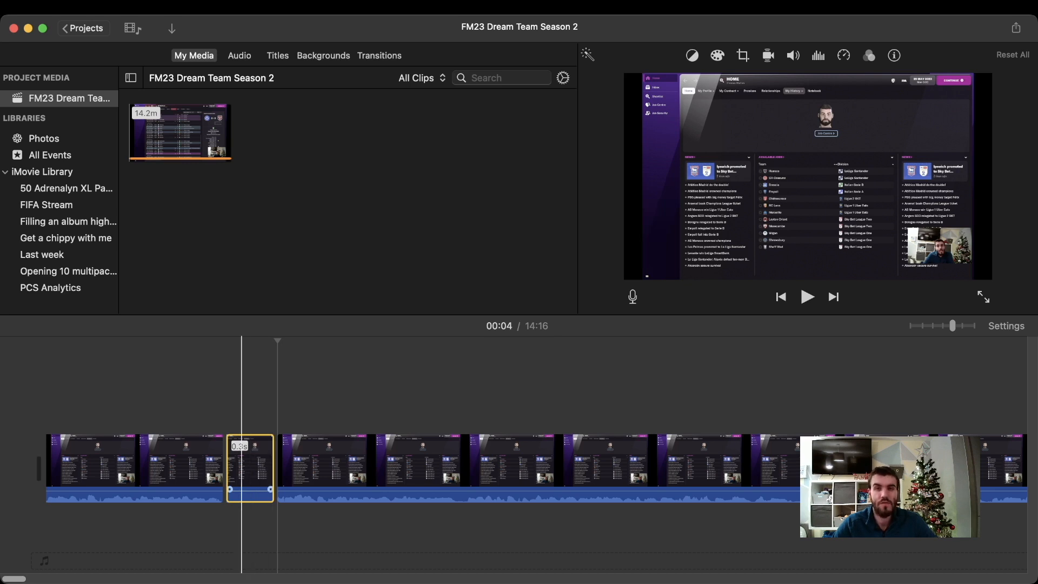
{"action": "key", "text": "Delete"}
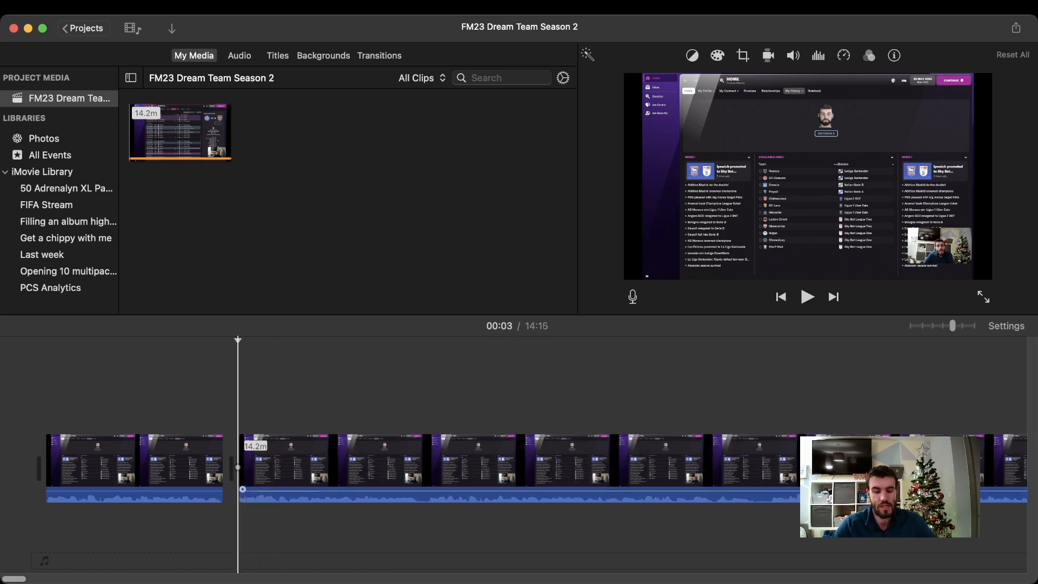
- Split the clip at about 00:21 and again at about 00:22, and delete the short section between the cuts
{"action": "key", "text": "space"}
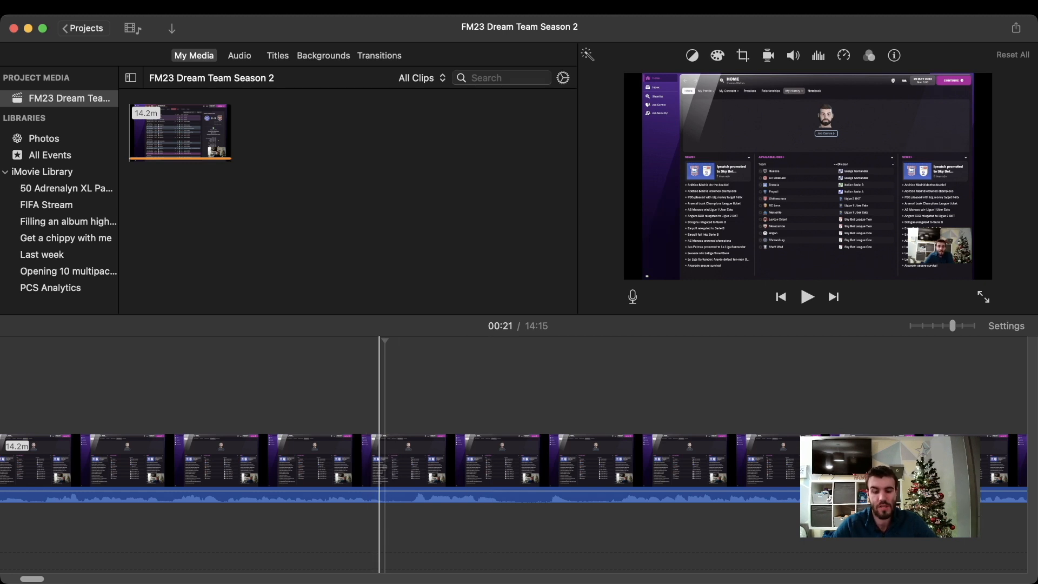
{"action": "key", "text": "space"}
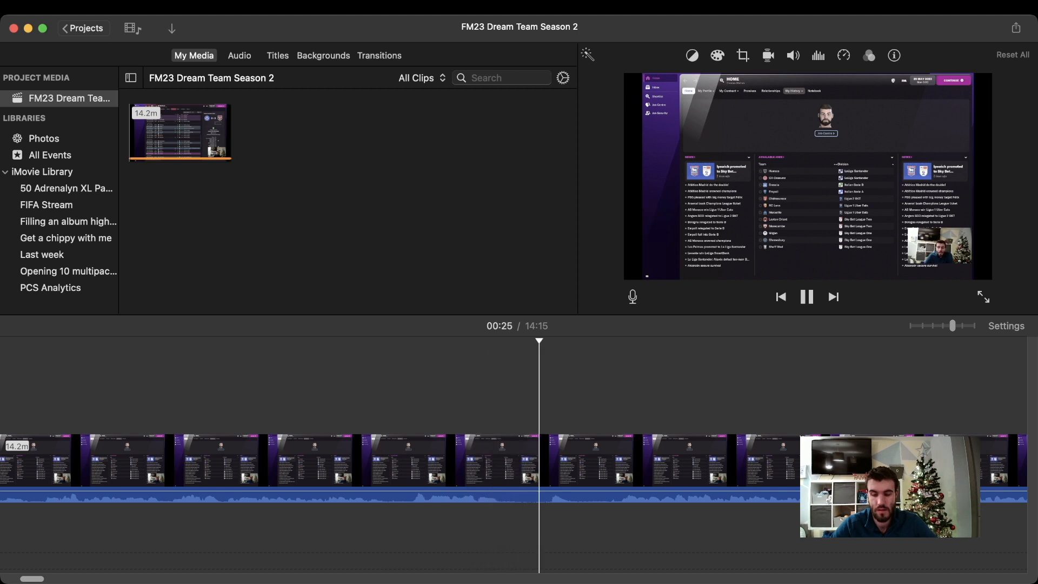
{"action": "key", "text": "space"}
{"action": "left_click", "coordinate": [382, 460]}
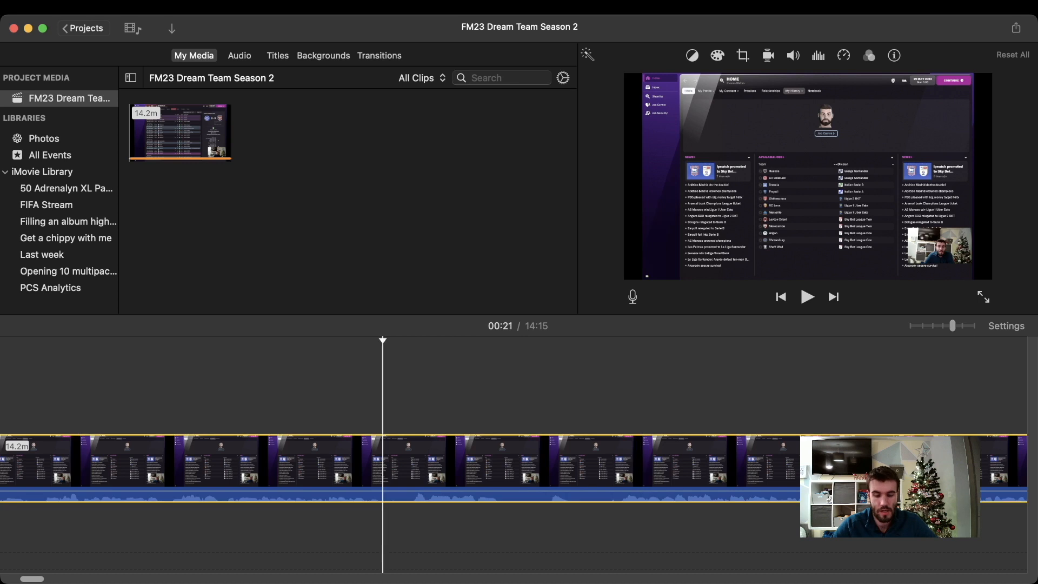
{"action": "key", "text": "super+b"}
{"action": "left_click", "coordinate": [415, 459]}
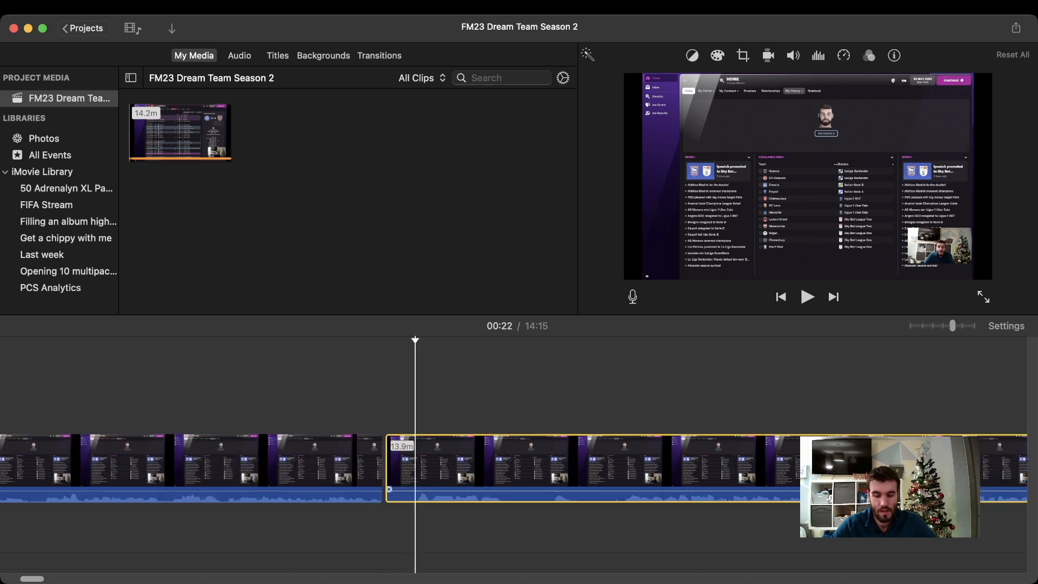
{"action": "key", "text": "super+b"}
{"action": "key", "text": "Delete"}
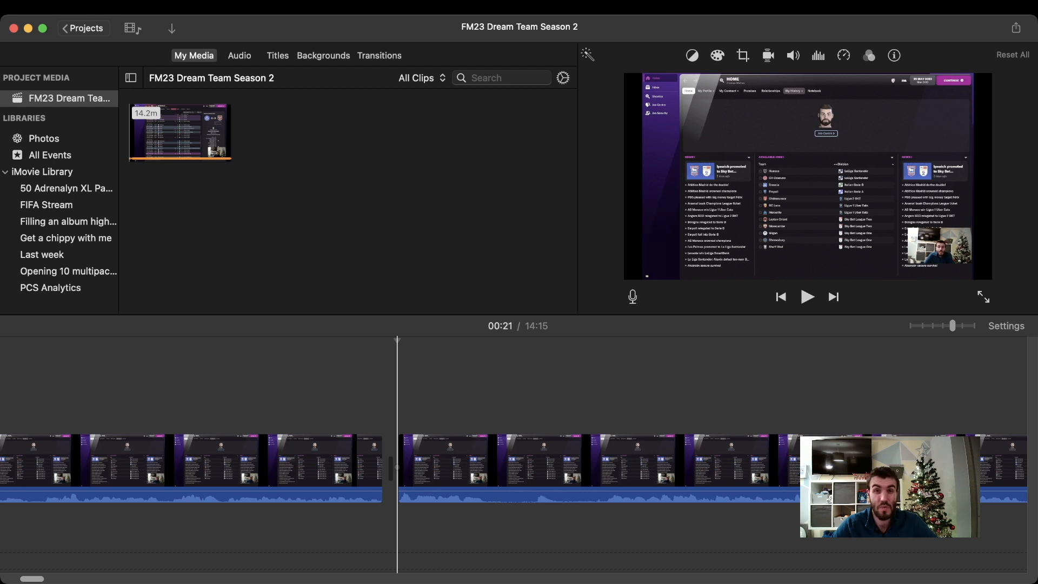
- Split off a further sliver at the start of the clip following the 00:21 cut and delete it
{"action": "key", "text": "space"}
{"action": "left_click", "coordinate": [413, 460]}
{"action": "key", "text": "super+b"}
{"action": "key", "text": "Delete"}
- Split the clip at 00:23 and again a couple of seconds further on, and delete the section between the cuts
{"action": "key", "text": "space"}
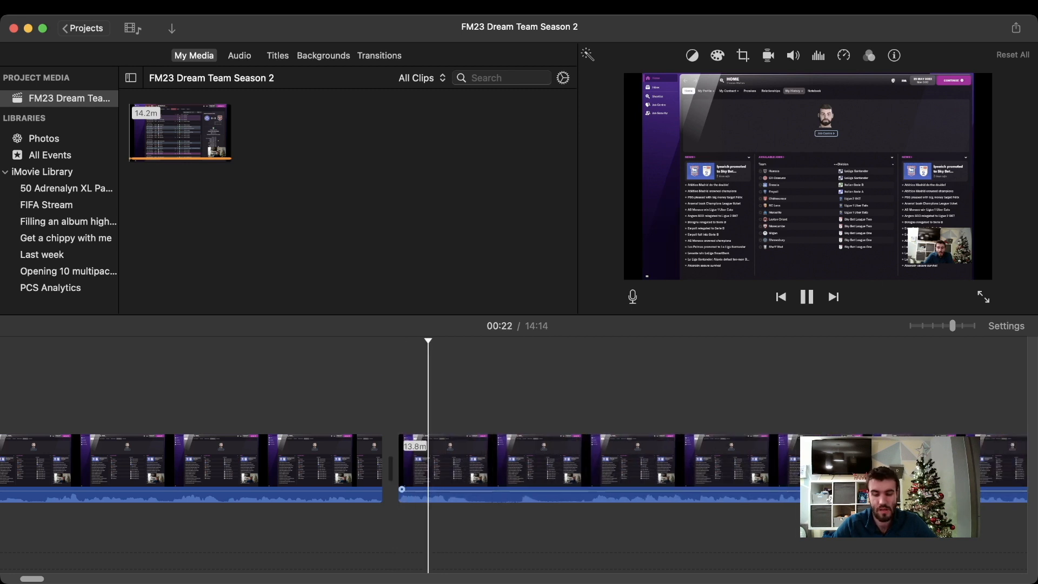
{"action": "key", "text": "space"}
{"action": "key", "text": "super+b"}
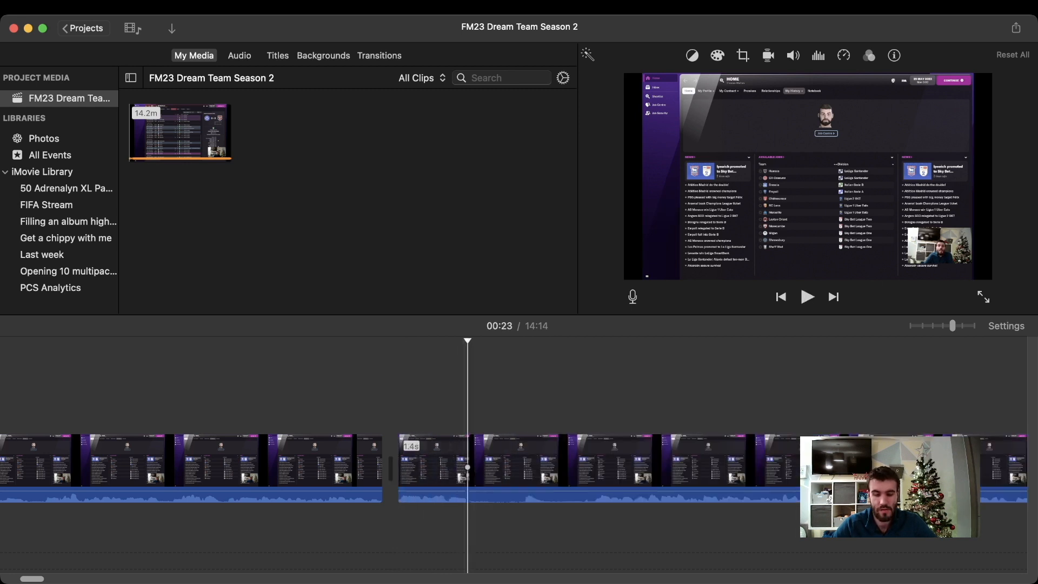
{"action": "left_click", "coordinate": [596, 459]}
{"action": "key", "text": "super+b"}
{"action": "key", "text": "Delete"}
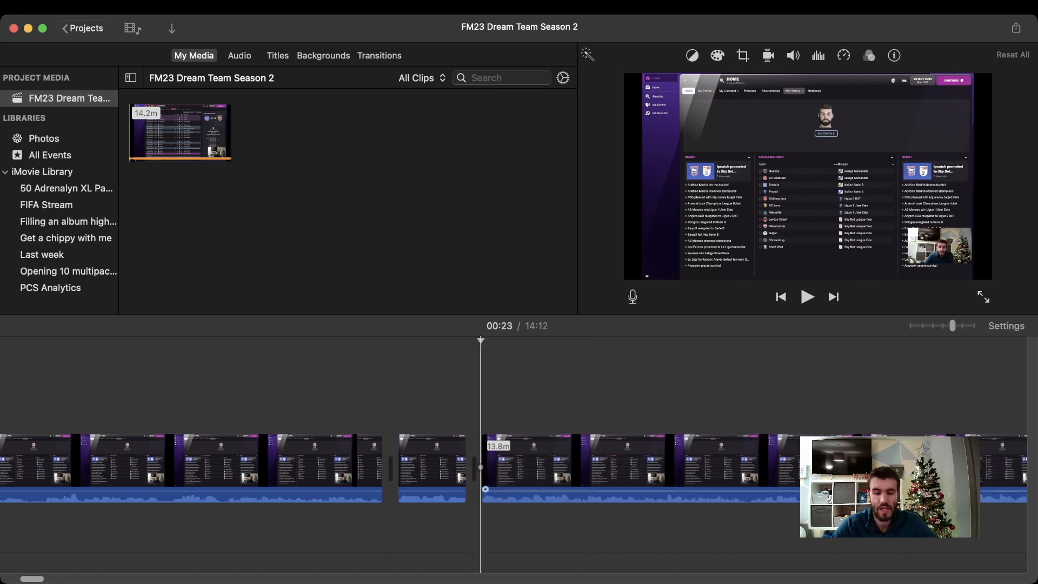
- Play on from 00:23 to find the next pause and split the clip at 00:28
{"action": "key", "text": "space"}
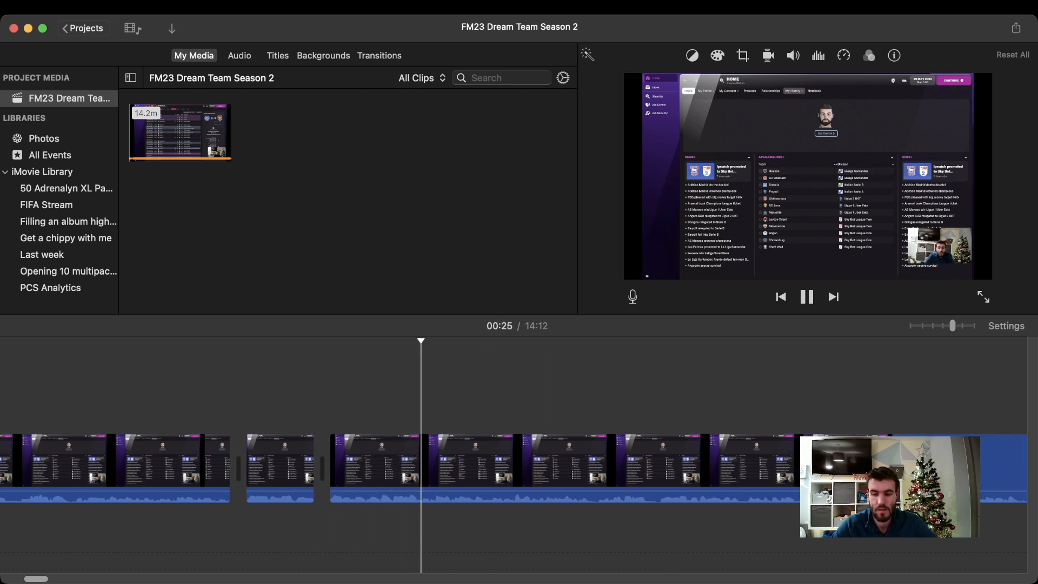
{"action": "scroll", "coordinate": [514, 460], "scroll_direction": "right", "scroll_amount": 3}
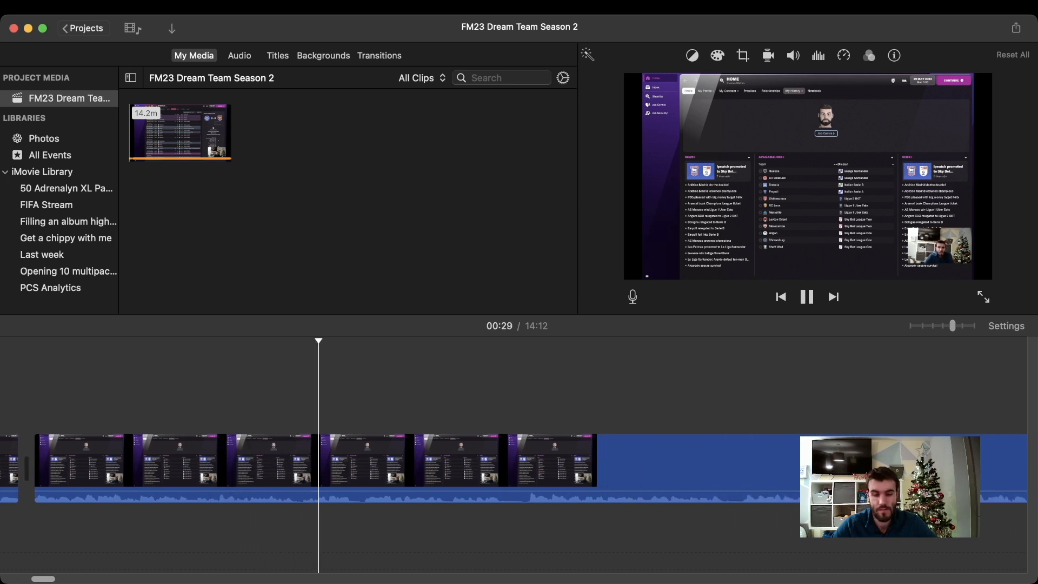
{"action": "key", "text": "space"}
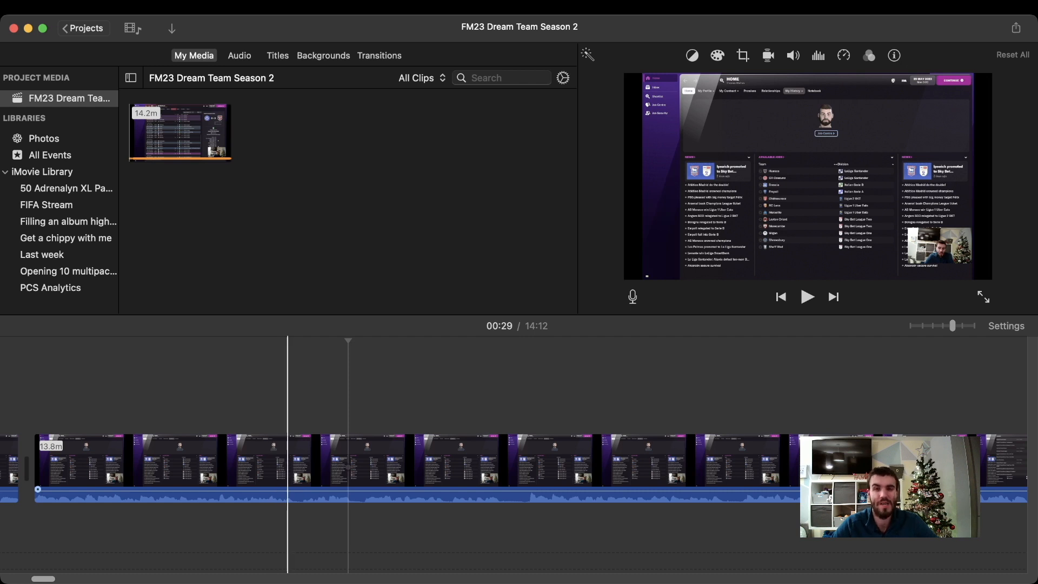
{"action": "key", "text": "space"}
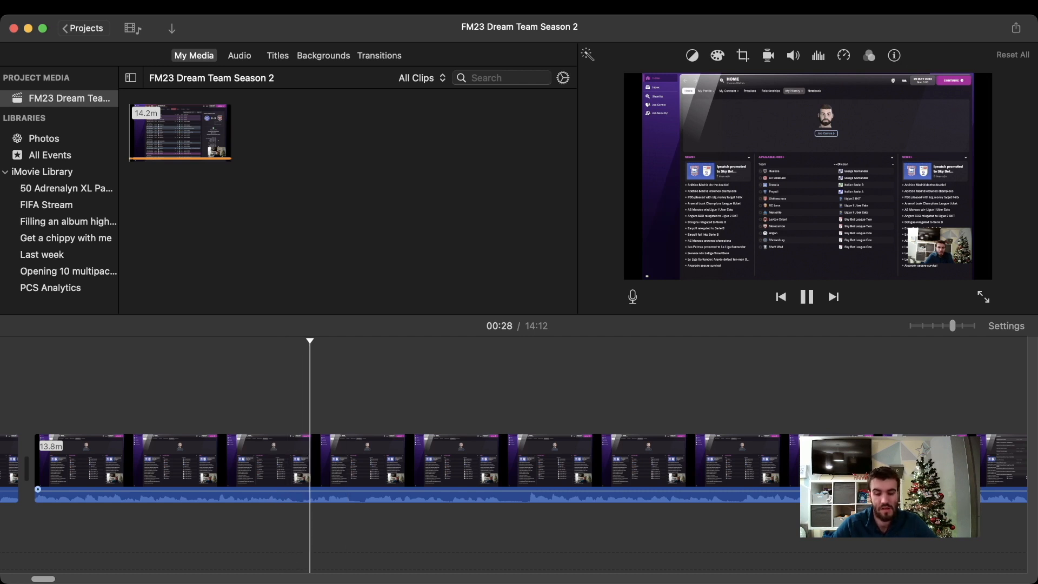
{"action": "key", "text": "space"}
{"action": "key", "text": "space"}
{"action": "key", "text": "space"}
{"action": "key", "text": "space"}
{"action": "key", "text": "space"}
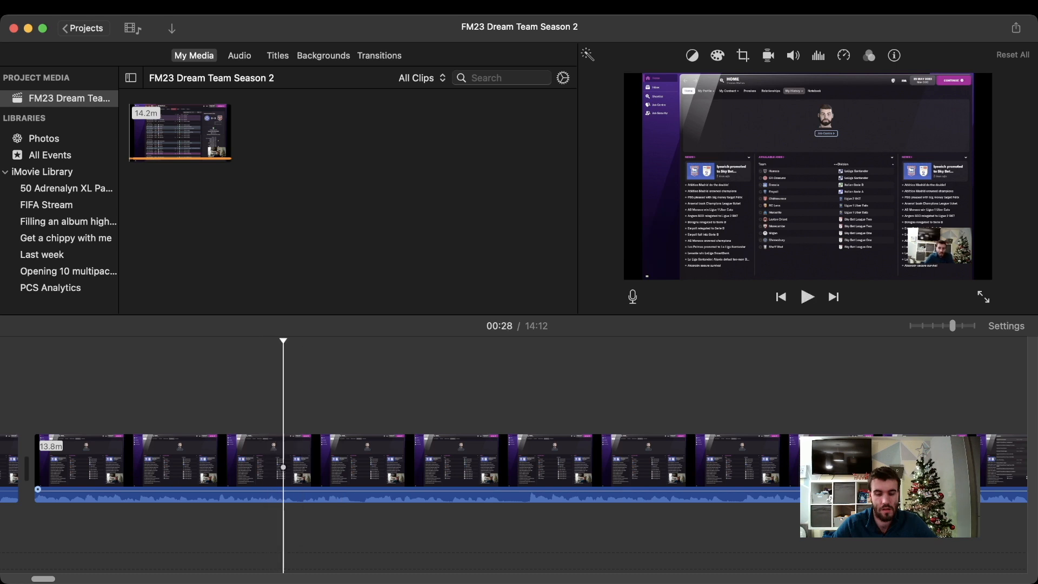
{"action": "left_click", "coordinate": [278, 464]}
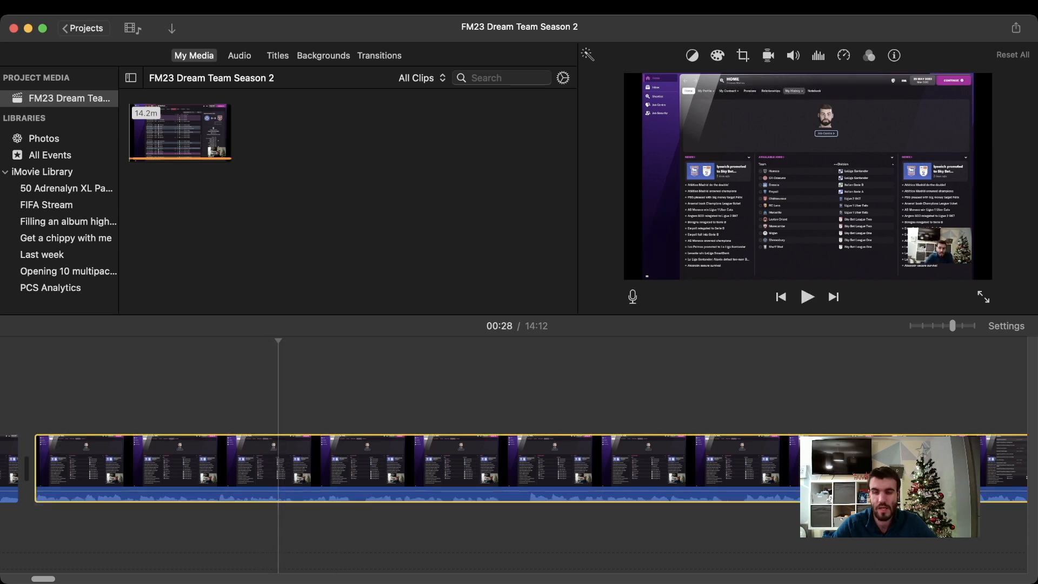
{"action": "key", "text": "super+plus"}
{"action": "key", "text": "super+plus"}
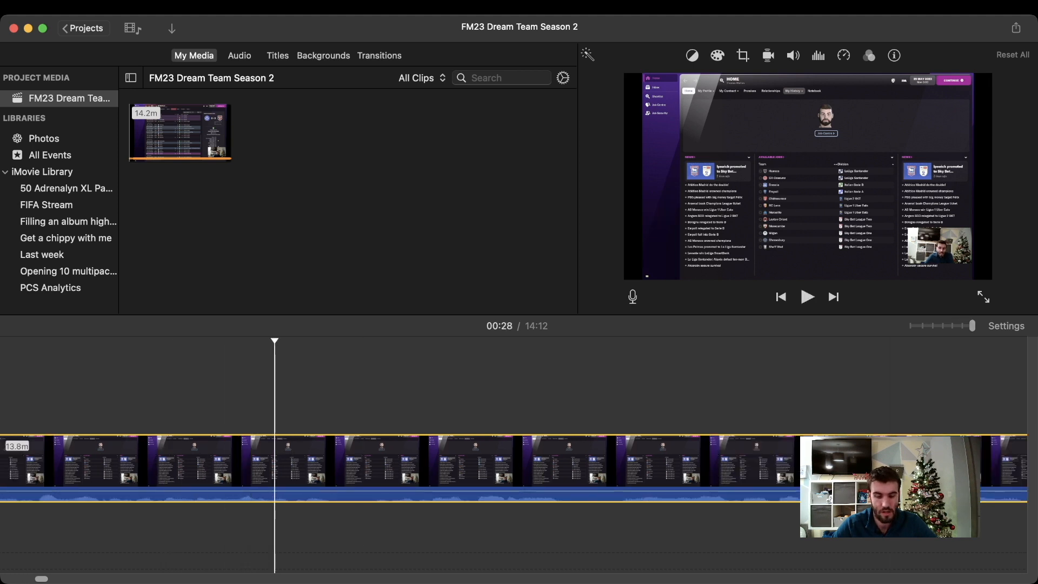
{"action": "key", "text": "super+b"}
- Split the clip again about a second after the 00:28 cut and delete the short section between the cuts
{"action": "key", "text": "space"}
{"action": "key", "text": "space"}
{"action": "left_click", "coordinate": [375, 465]}
{"action": "key", "text": "super+b"}
{"action": "key", "text": "Delete"}
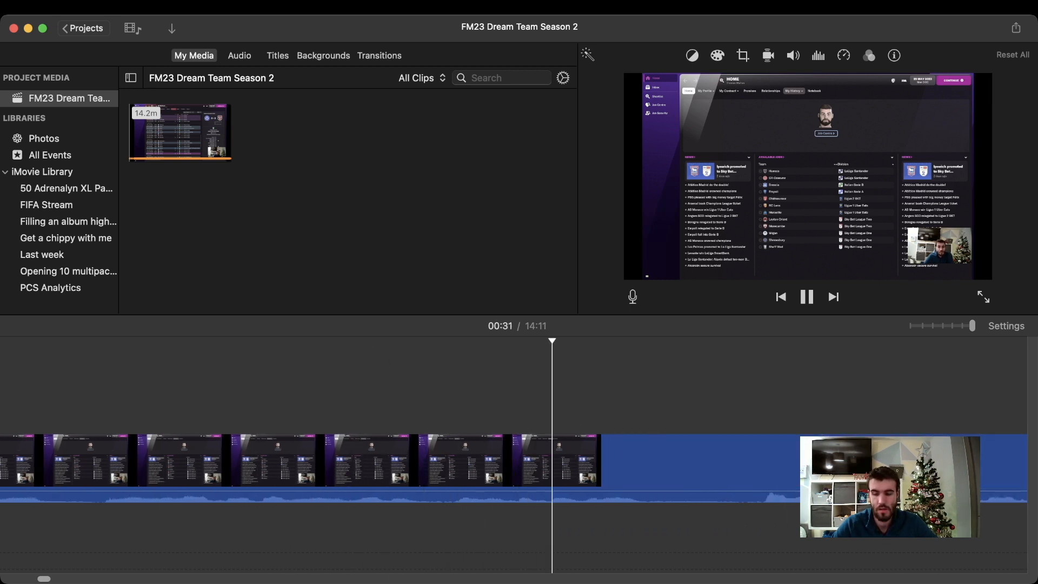
- Review the footage from about 00:35 onward and split the clip at 00:54
{"action": "key", "text": "super+minus"}
{"action": "scroll", "coordinate": [513, 459], "scroll_direction": "right", "scroll_amount": 3}
{"action": "scroll", "coordinate": [286, 459], "scroll_direction": "right", "scroll_amount": 2}
{"action": "key", "text": "space"}
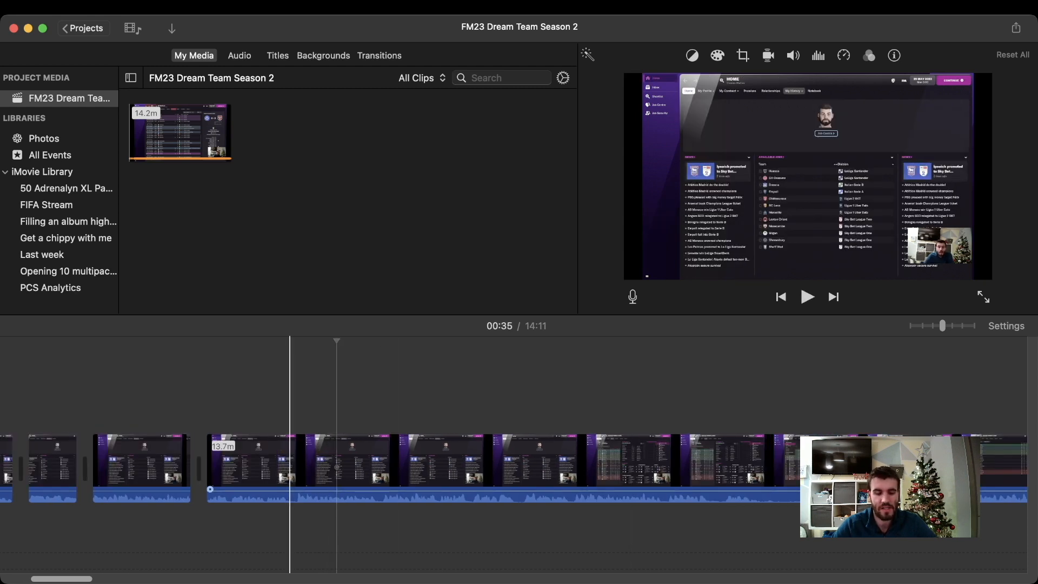
{"action": "key", "text": "space"}
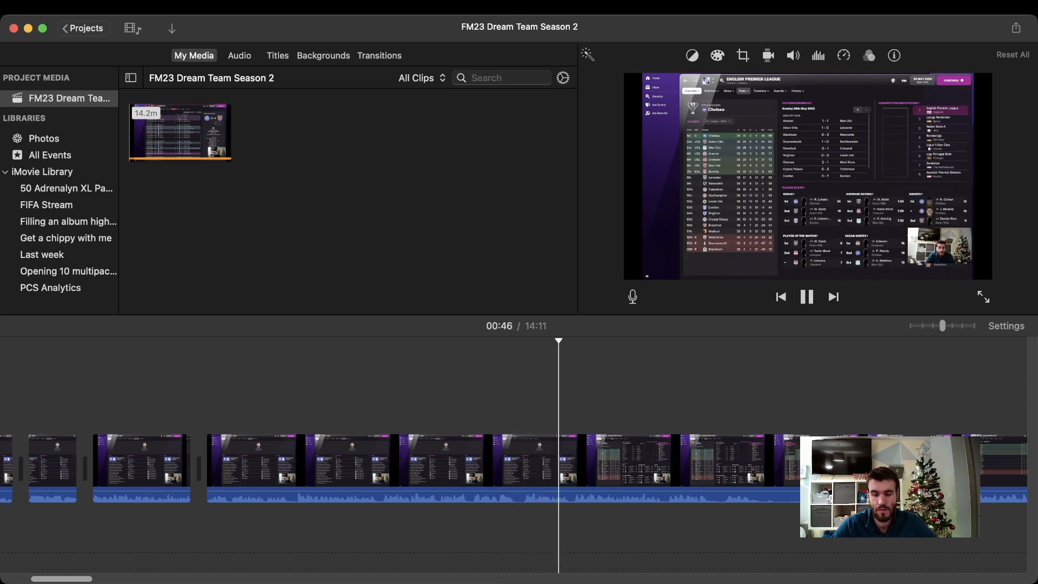
{"action": "scroll", "coordinate": [514, 465], "scroll_direction": "right", "scroll_amount": 4}
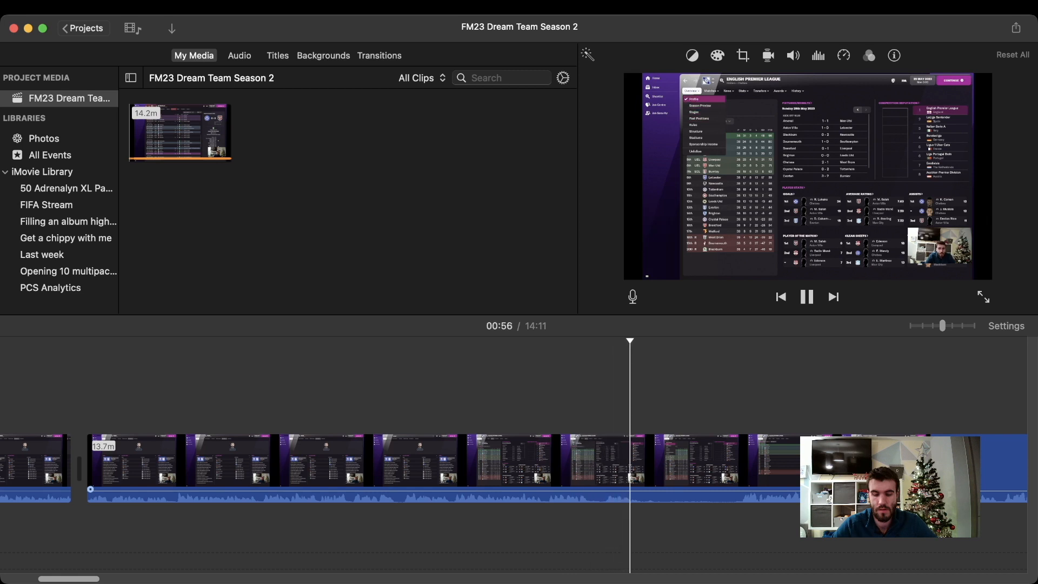
{"action": "left_click", "coordinate": [589, 465]}
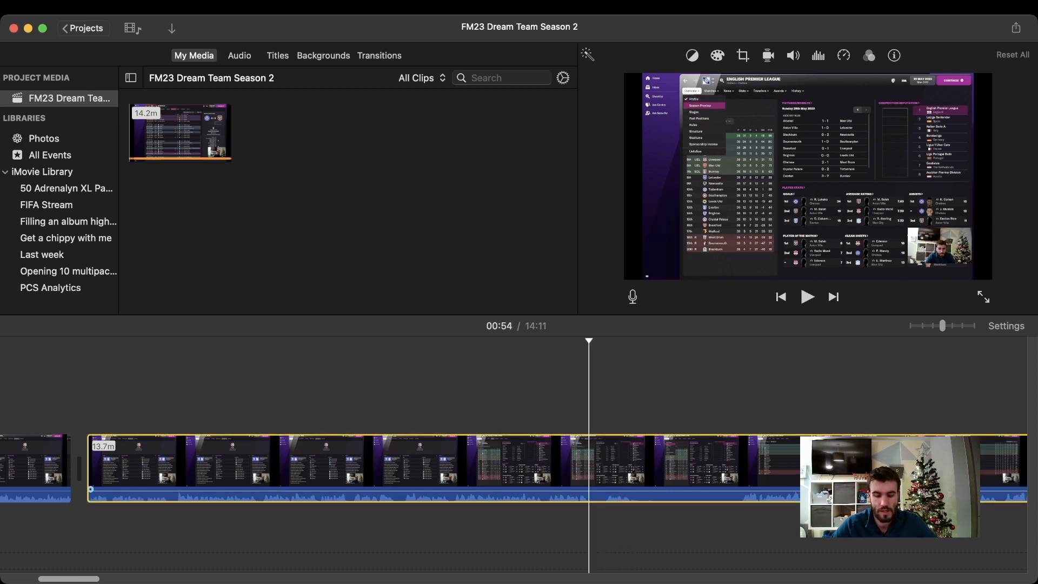
{"action": "key", "text": "super+b"}
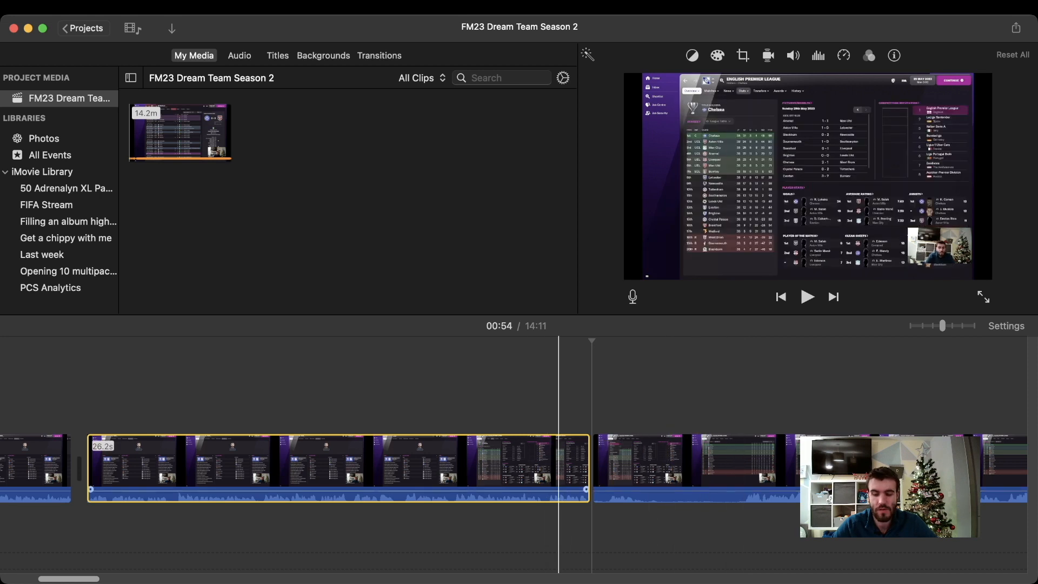
- Split the clip at 01:02 and delete the section between the 00:54 and 01:02 cuts
{"action": "key", "text": "space"}
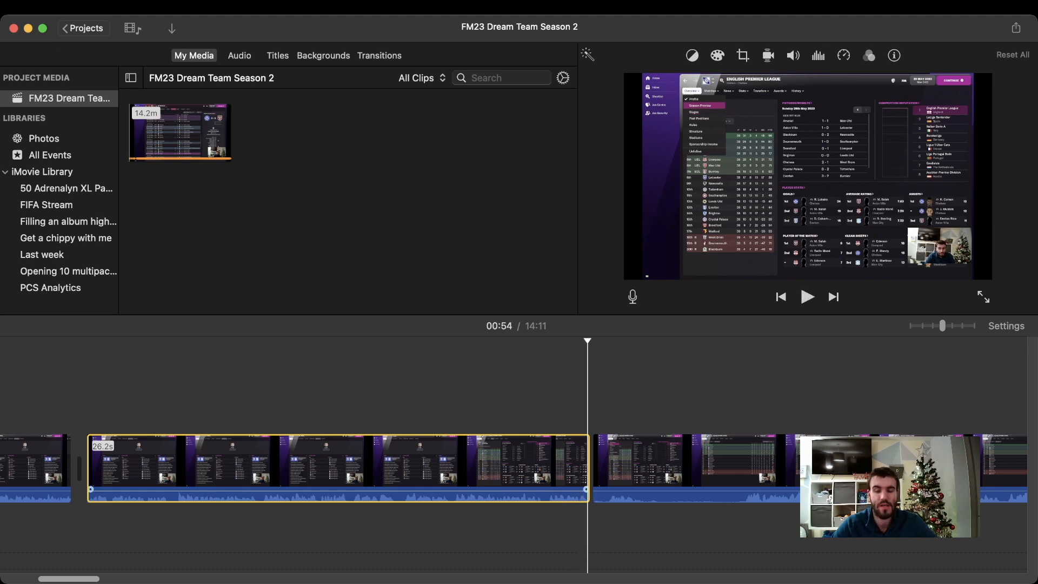
{"action": "left_click", "coordinate": [745, 466]}
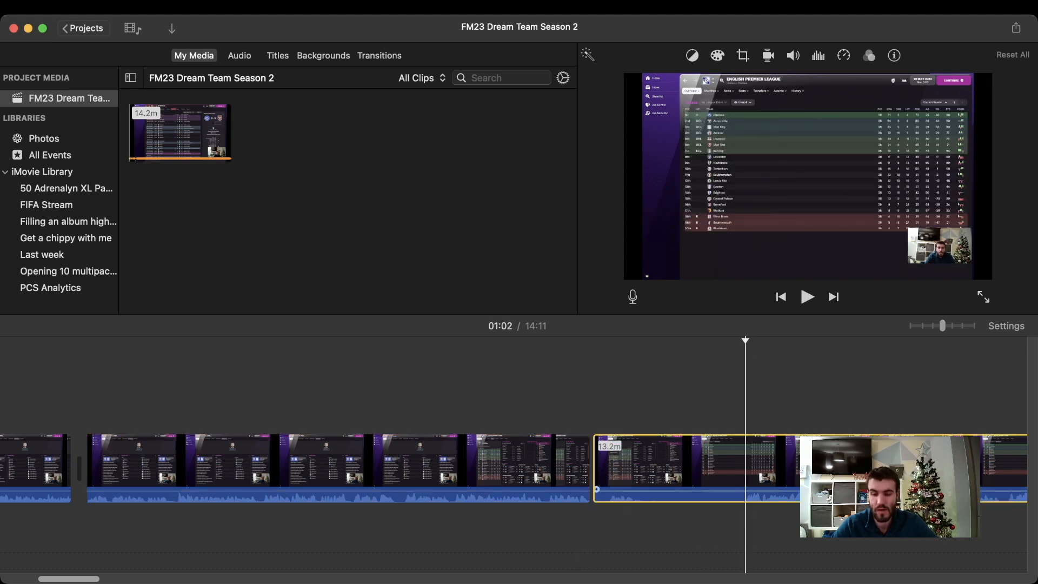
{"action": "key", "text": "space"}
{"action": "key", "text": "space"}
{"action": "left_click", "coordinate": [745, 466]}
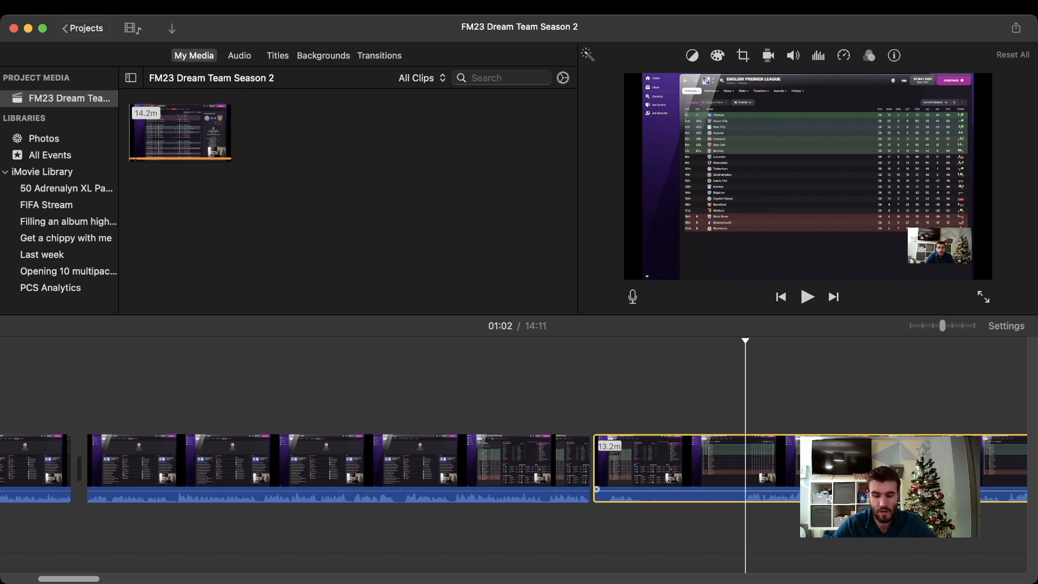
{"action": "key", "text": "super+b"}
{"action": "key", "text": "Delete"}
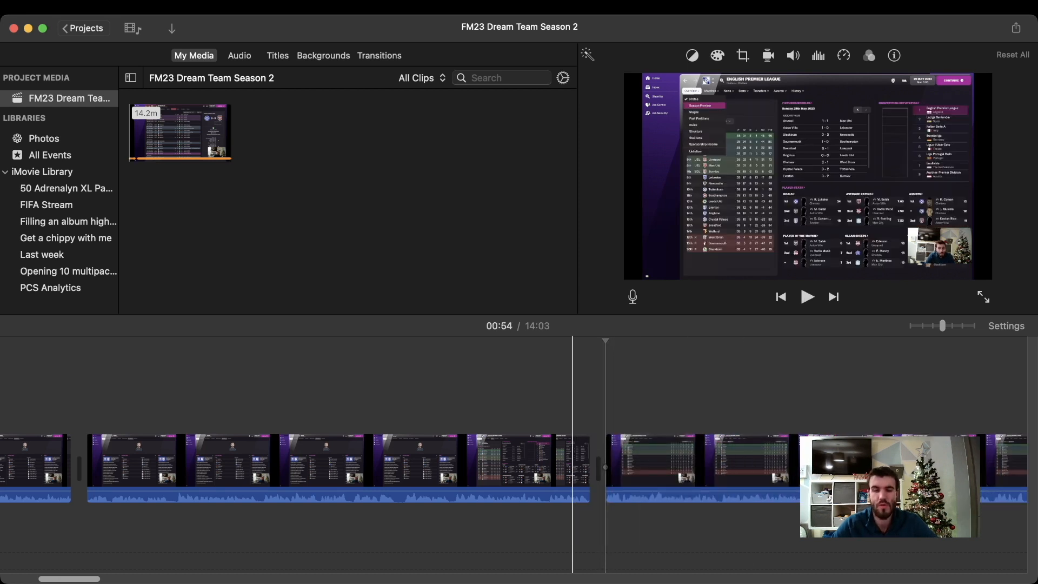
- Split the clip at 01:07 and again at 01:08, and delete the short section between the cuts
{"action": "key", "text": "space"}
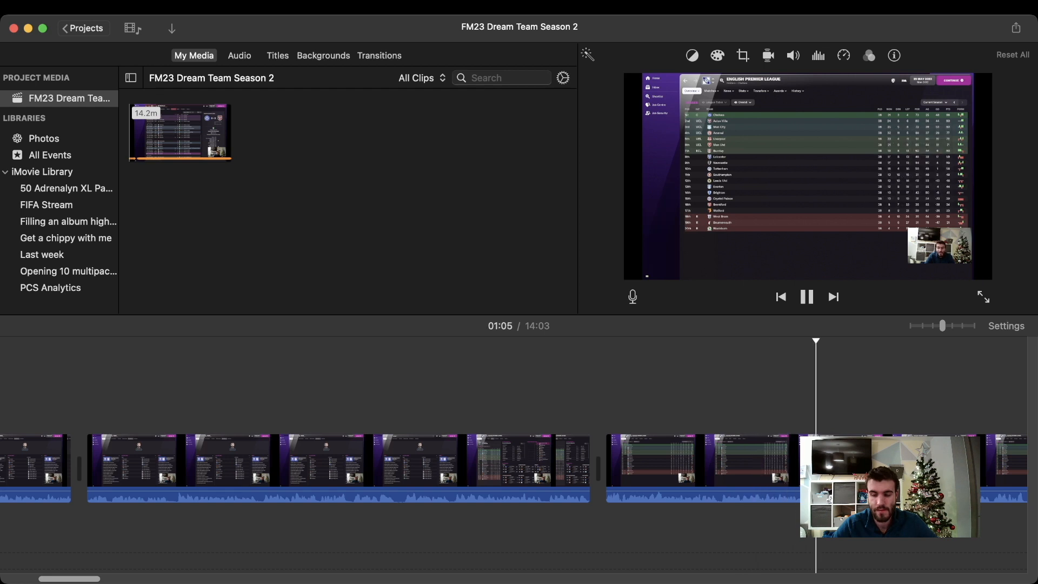
{"action": "key", "text": "space"}
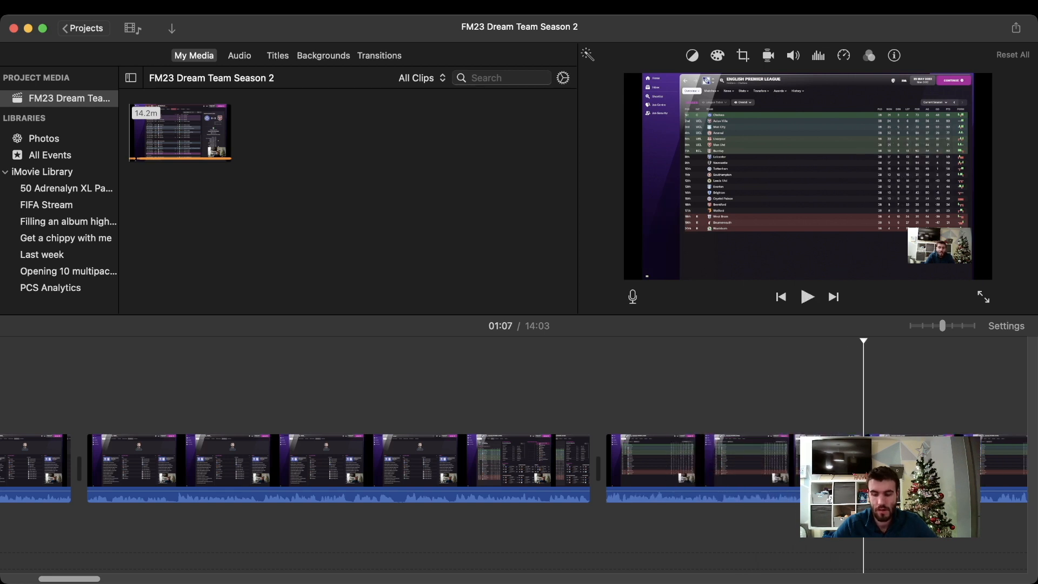
{"action": "left_click", "coordinate": [870, 464]}
{"action": "key", "text": "super+b"}
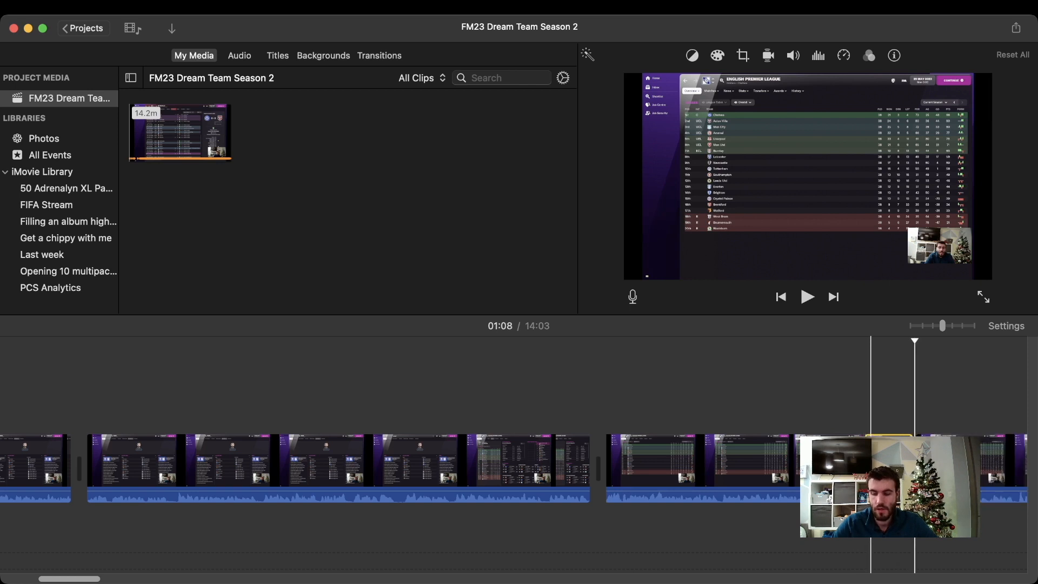
{"action": "key", "text": "Delete"}
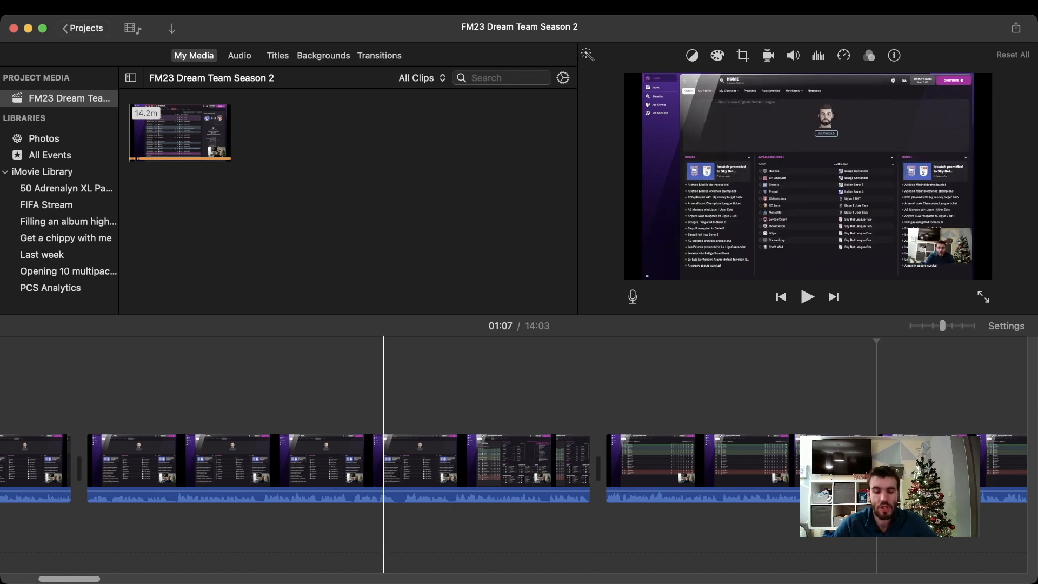
- Go back to the English Premier League table footage and isolate a section by splitting the clip at 00:44 and 00:47
{"action": "scroll", "coordinate": [518, 459], "scroll_direction": "left", "scroll_amount": 10}
{"action": "scroll", "coordinate": [940, 459], "scroll_direction": "left", "scroll_amount": 3}
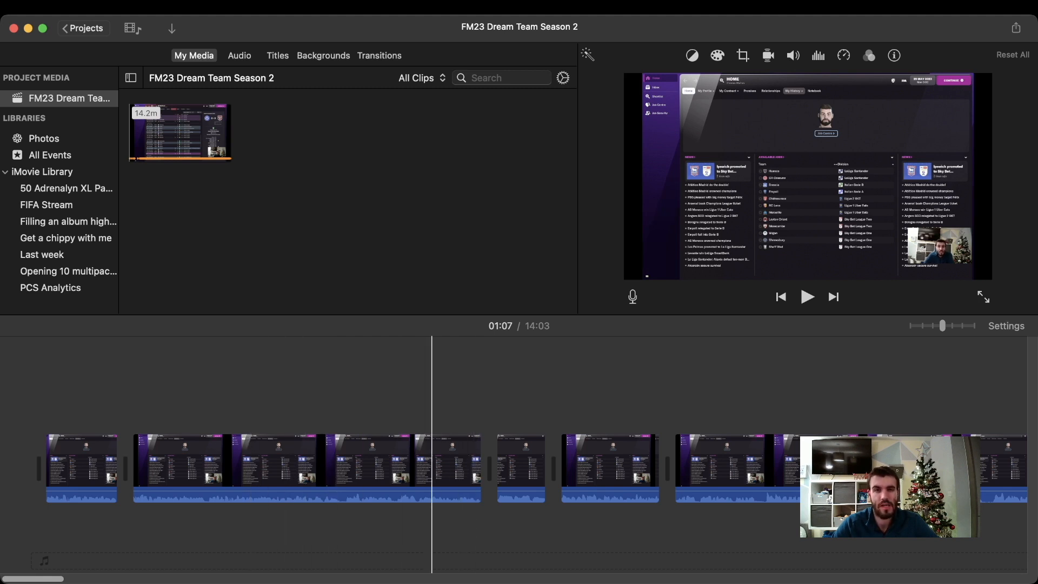
{"action": "scroll", "coordinate": [548, 459], "scroll_direction": "right", "scroll_amount": 10}
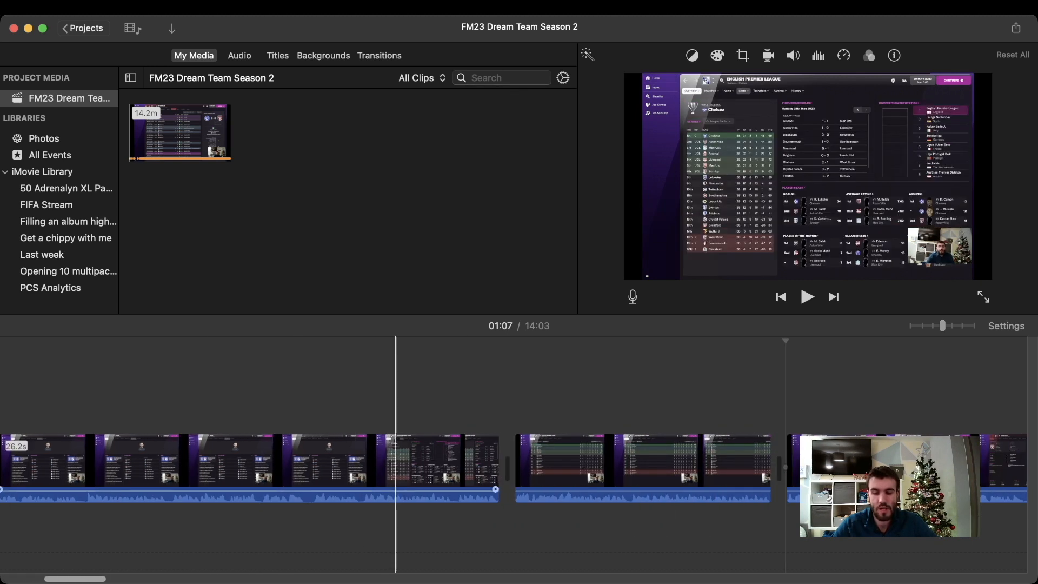
{"action": "left_click", "coordinate": [384, 459]}
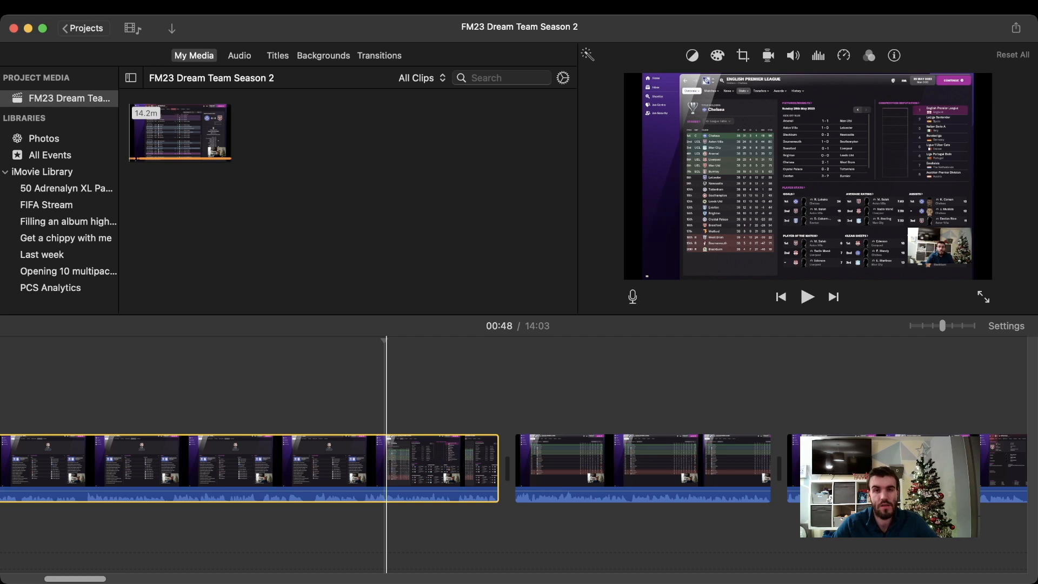
{"action": "left_click", "coordinate": [303, 465]}
{"action": "key", "text": "super+b"}
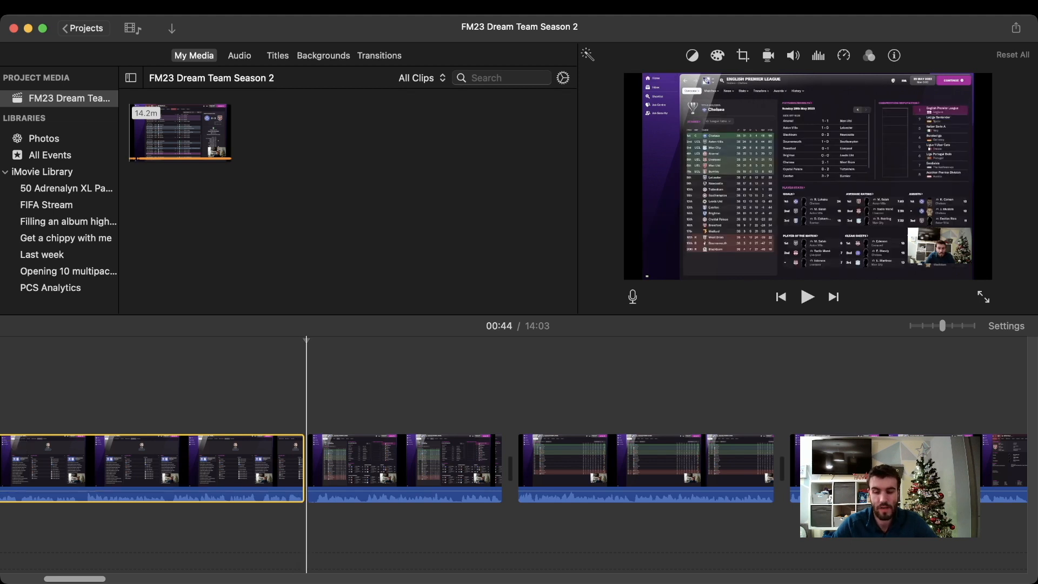
{"action": "key", "text": "space"}
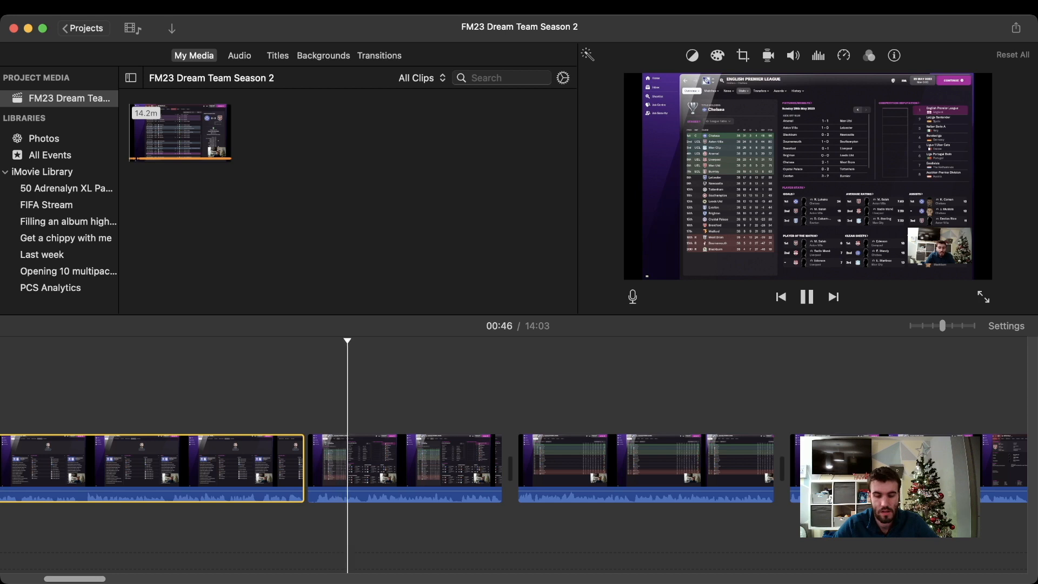
{"action": "key", "text": "space"}
{"action": "key", "text": "super+b"}
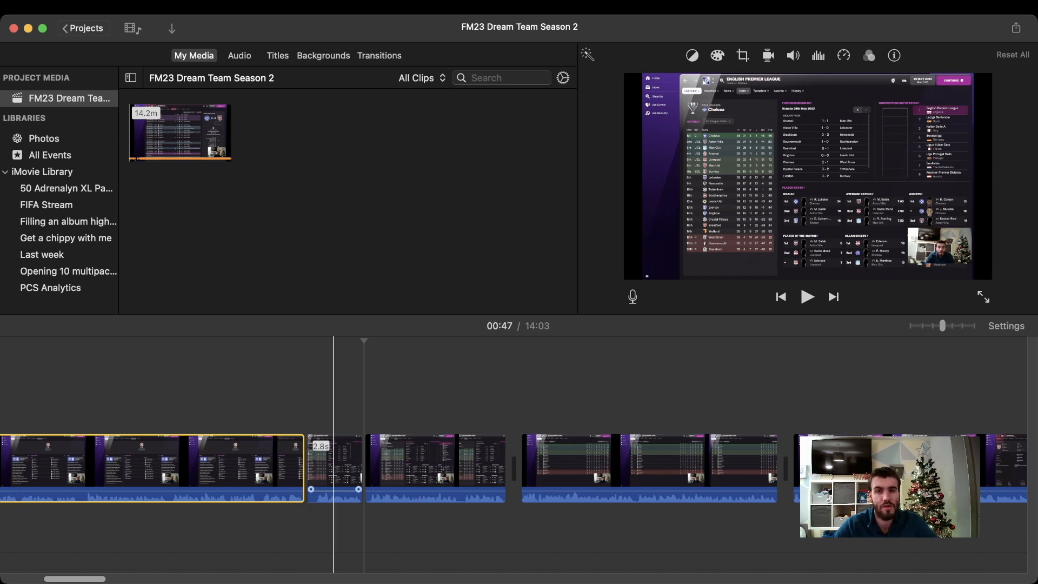
- Apply Crop to Fill to the isolated section, framing the league table's header and top seven rows, Chelsea to Burnley
{"action": "left_click", "coordinate": [334, 465]}
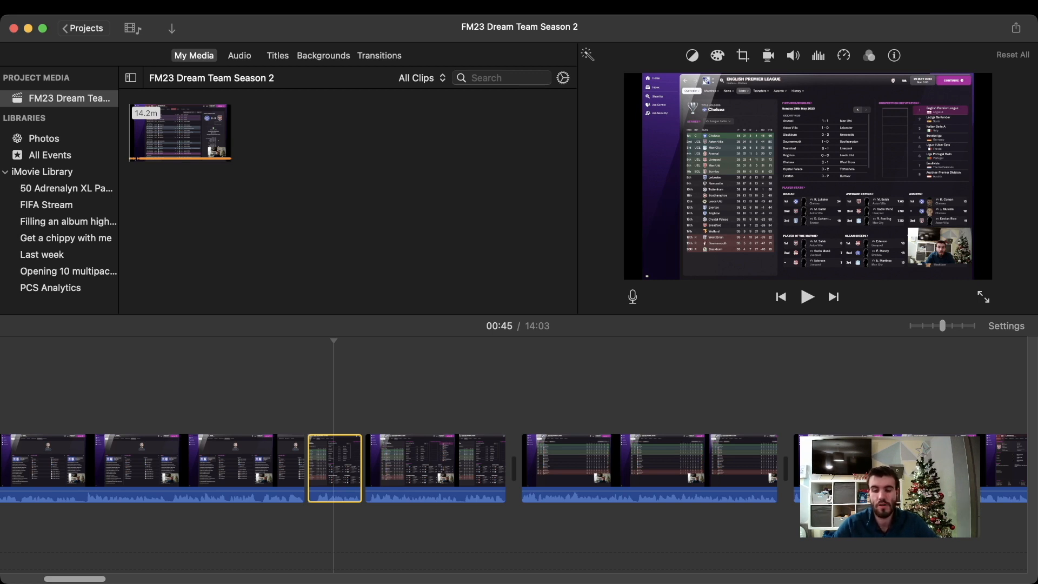
{"action": "left_click", "coordinate": [743, 55]}
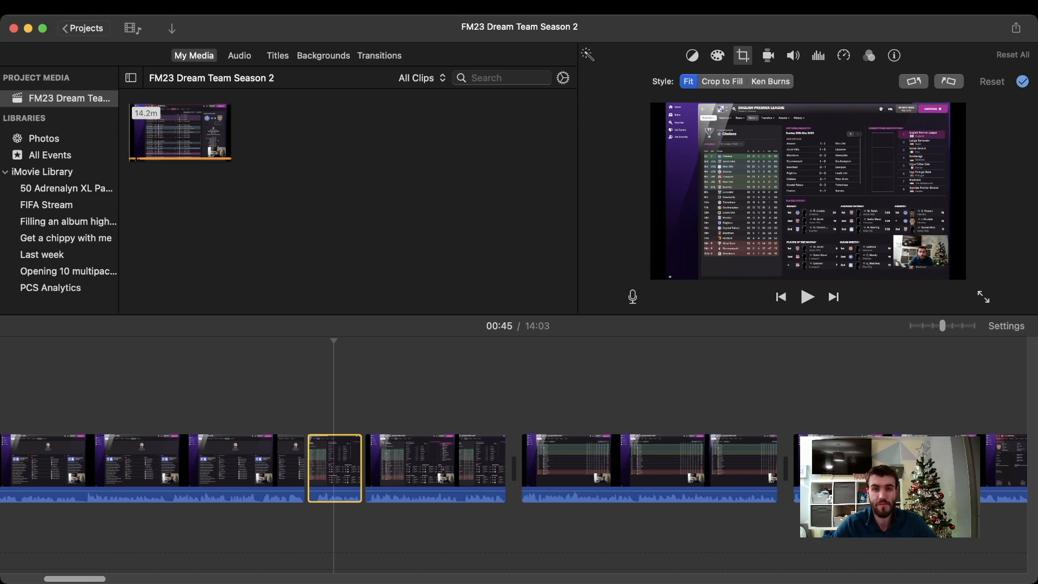
{"action": "left_click", "coordinate": [722, 81]}
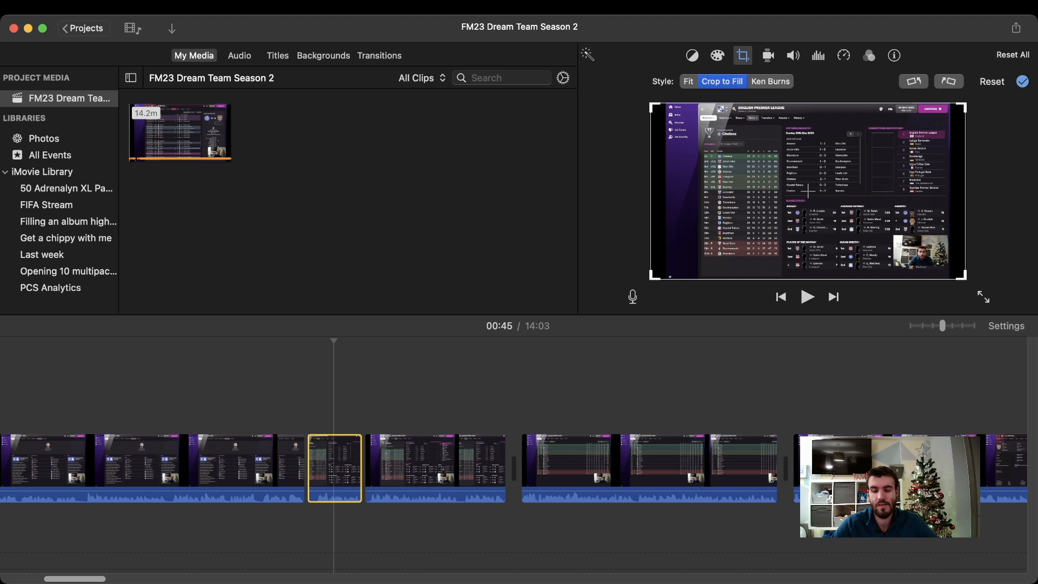
{"action": "left_click_drag", "start_coordinate": [807, 191], "coordinate": [743, 170]}
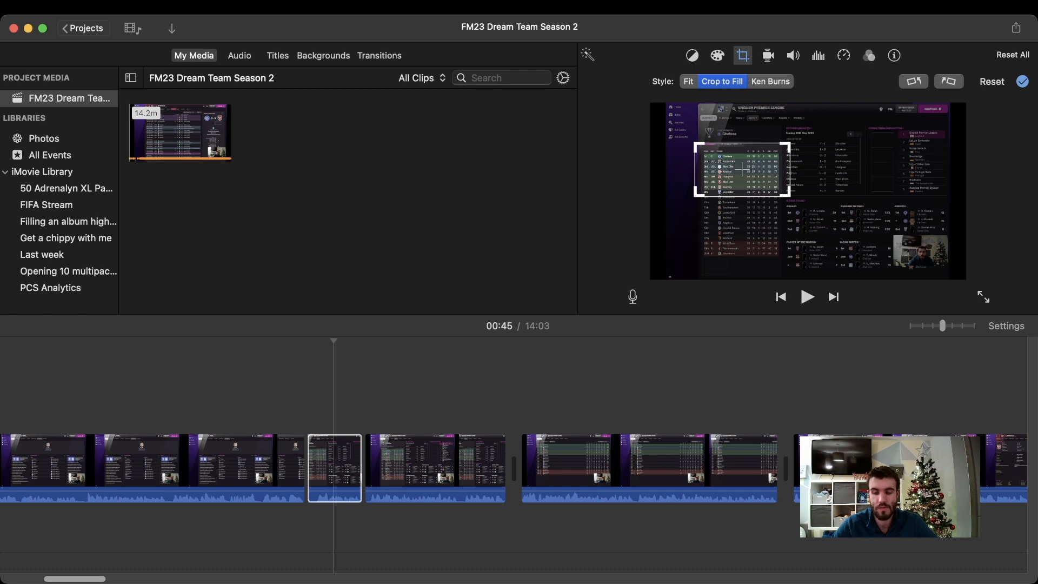
{"action": "left_click_drag", "start_coordinate": [694, 196], "coordinate": [739, 168]}
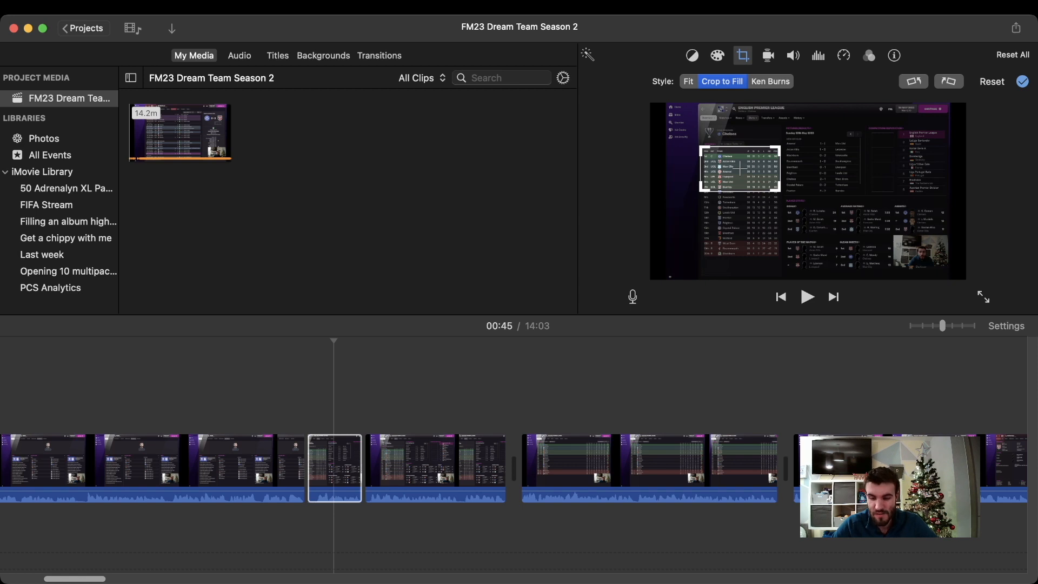
- Play back from about 00:43 to preview the cropped league table section
{"action": "left_click", "coordinate": [279, 391]}
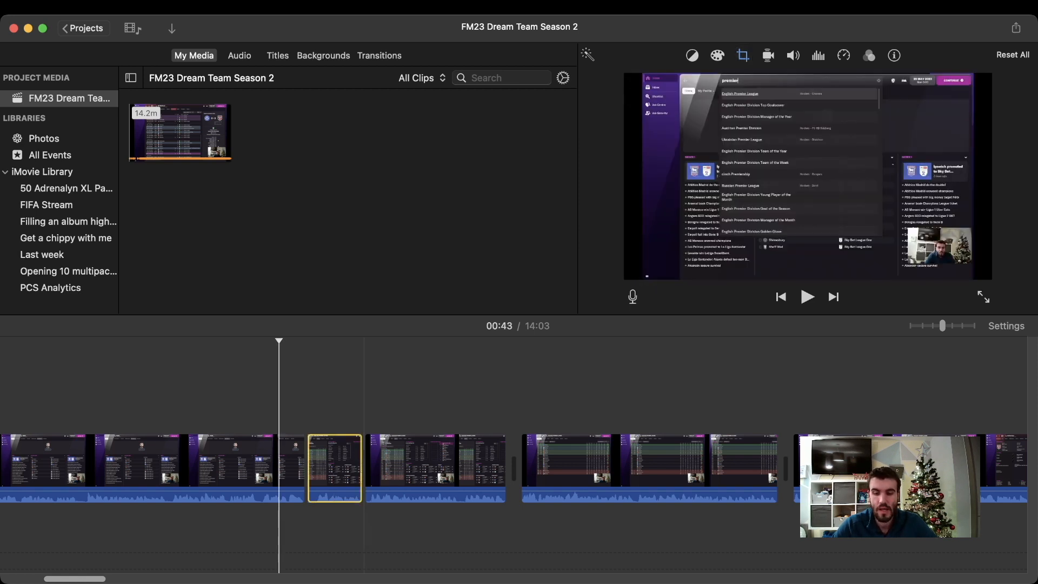
{"action": "left_click", "coordinate": [743, 56]}
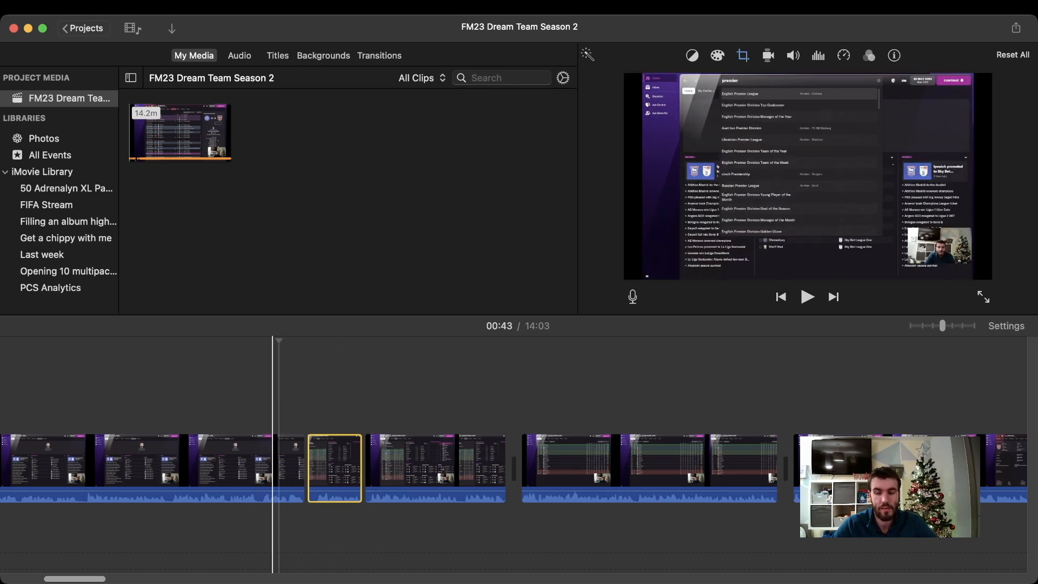
{"action": "key", "text": "space"}
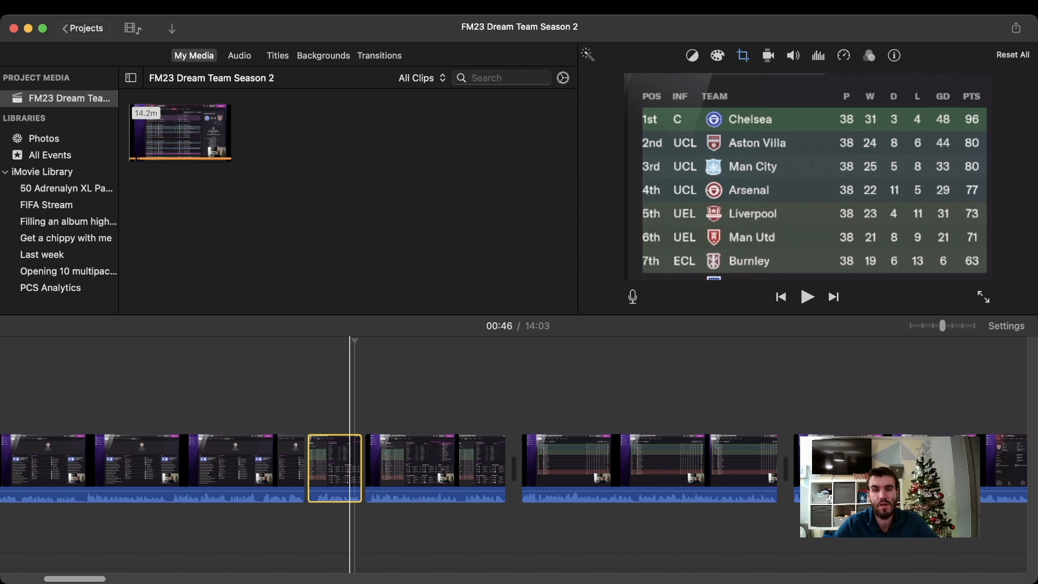
- Add the 7.6-minute media clip as an overlay above the main footage, spanning 00:47, and mute its audio
{"action": "left_click", "coordinate": [437, 346]}
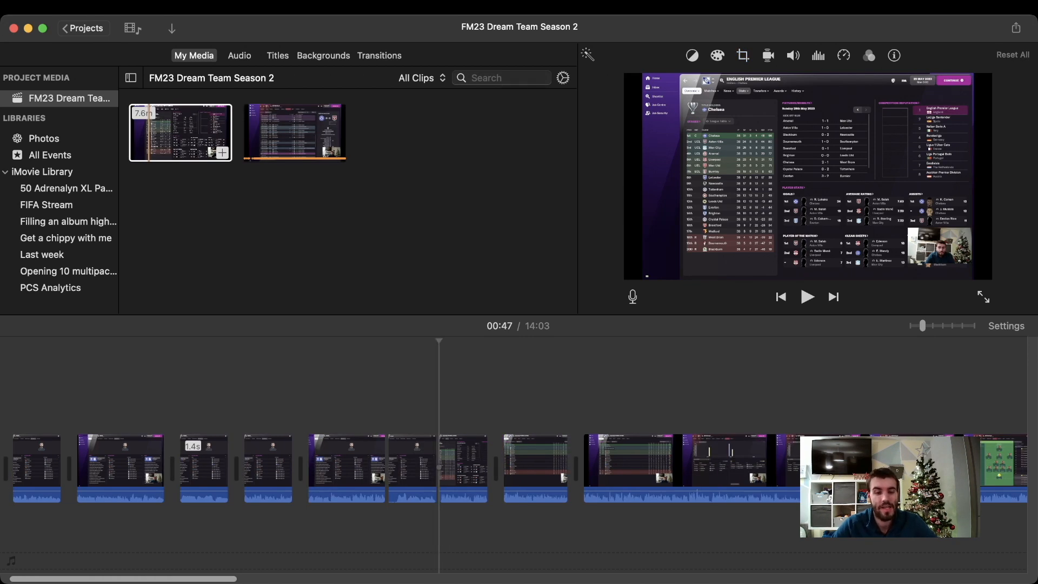
{"action": "left_click", "coordinate": [157, 132]}
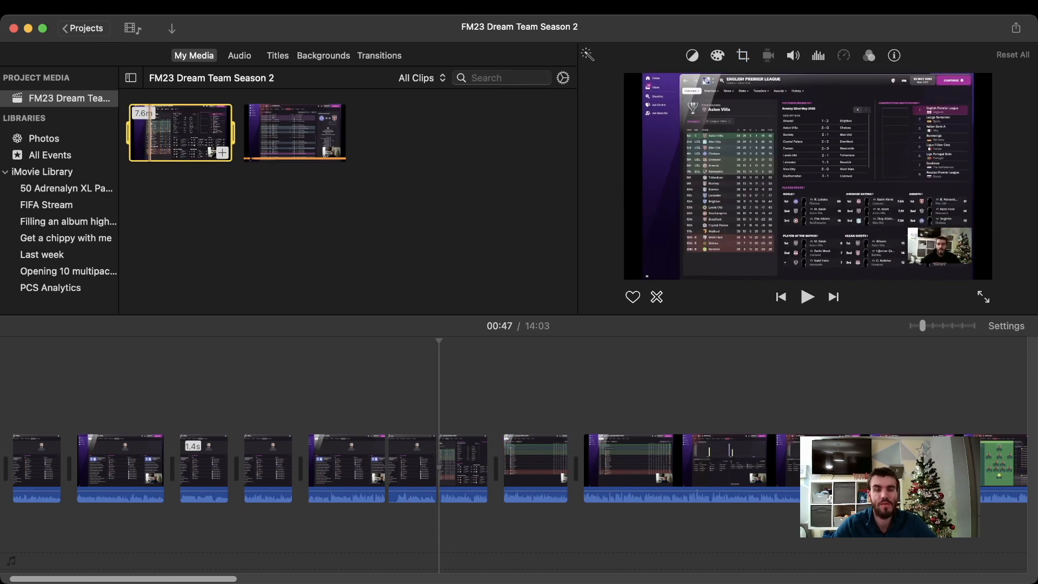
{"action": "left_click_drag", "start_coordinate": [162, 133], "coordinate": [411, 389]}
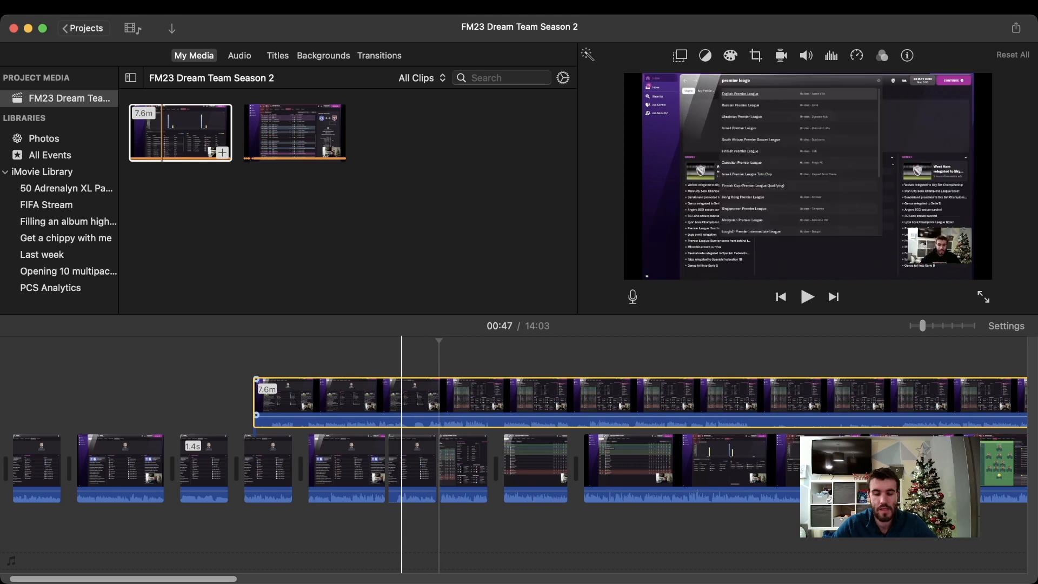
{"action": "key", "text": "space"}
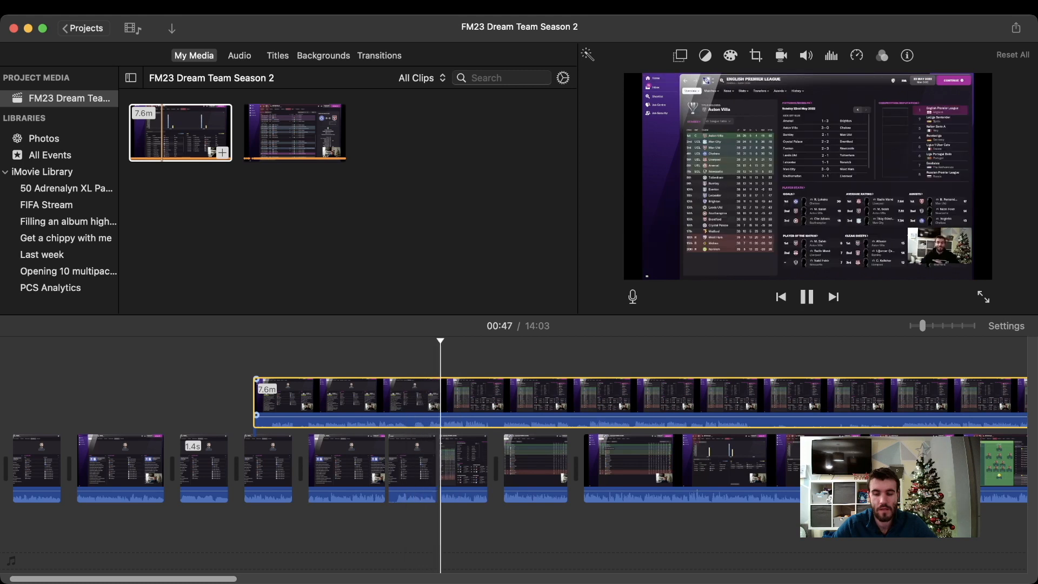
{"action": "key", "text": "space"}
{"action": "left_click_drag", "start_coordinate": [456, 416], "coordinate": [456, 430]}
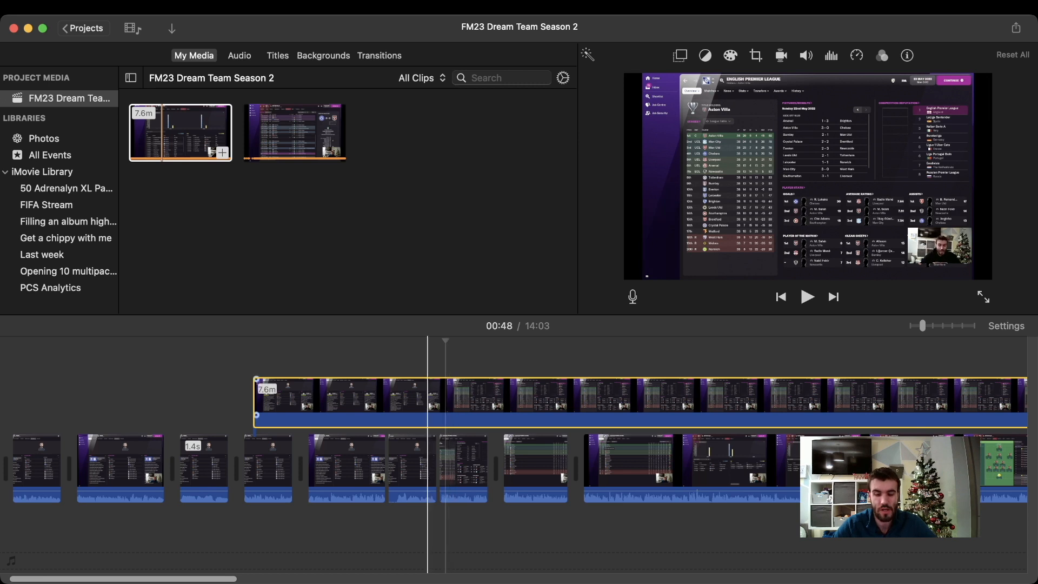
- Set the overlay clip to Picture in Picture and place the inset over the upper-left part of the main picture's league table
{"action": "left_click", "coordinate": [433, 404]}
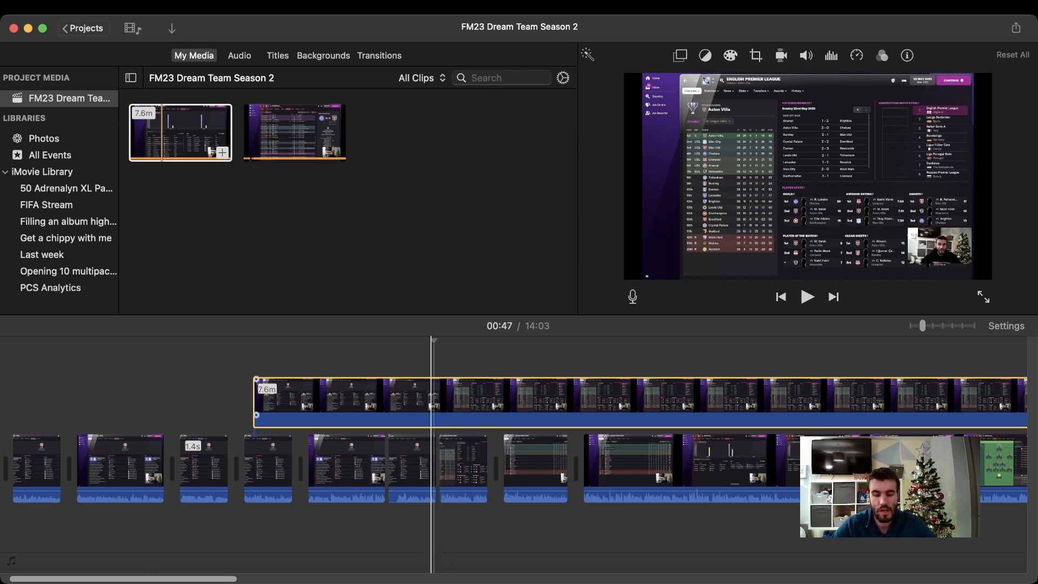
{"action": "left_click", "coordinate": [451, 400]}
{"action": "left_click", "coordinate": [680, 55]}
{"action": "left_click", "coordinate": [612, 81]}
{"action": "left_click", "coordinate": [621, 128]}
{"action": "left_click_drag", "start_coordinate": [886, 146], "coordinate": [727, 146]}
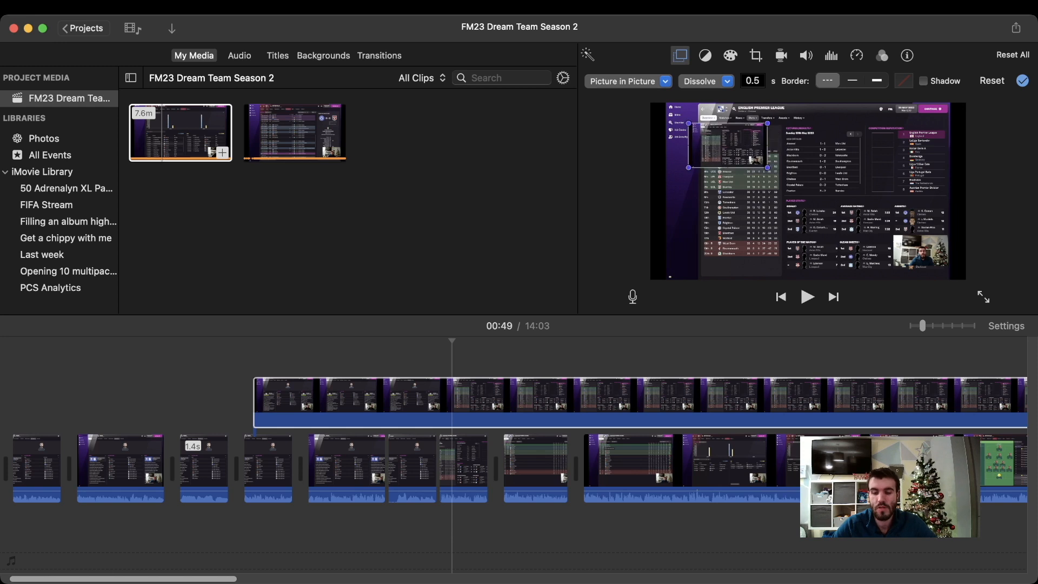
- Apply Crop to Fill to the overlay, framing the league table's header and top eight rows, Aston Villa to Tottenham, and preview it
{"action": "left_click", "coordinate": [756, 56]}
{"action": "left_click", "coordinate": [722, 82]}
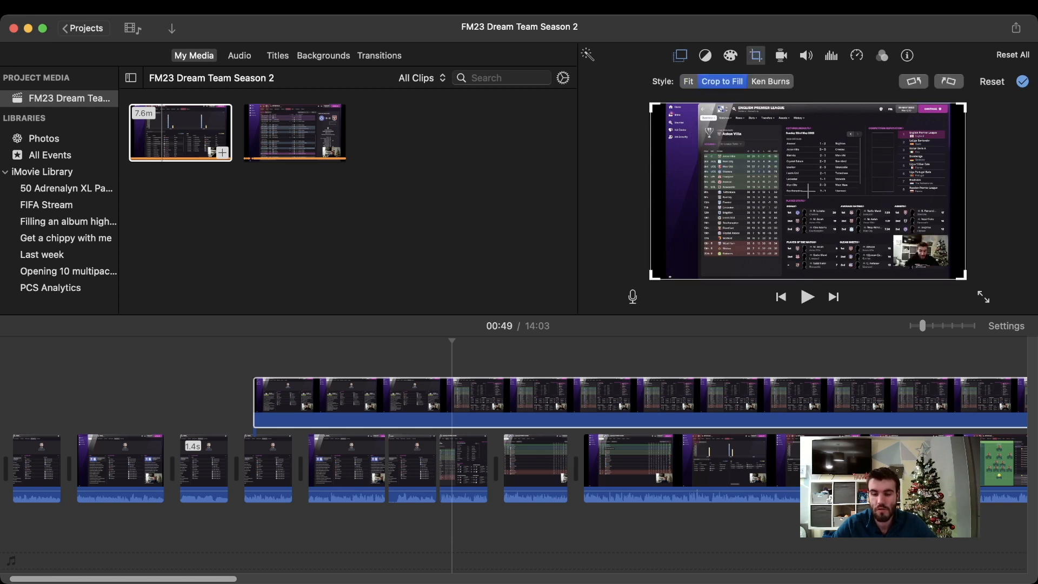
{"action": "left_click_drag", "start_coordinate": [808, 190], "coordinate": [753, 178]}
{"action": "left_click_drag", "start_coordinate": [808, 210], "coordinate": [785, 195]}
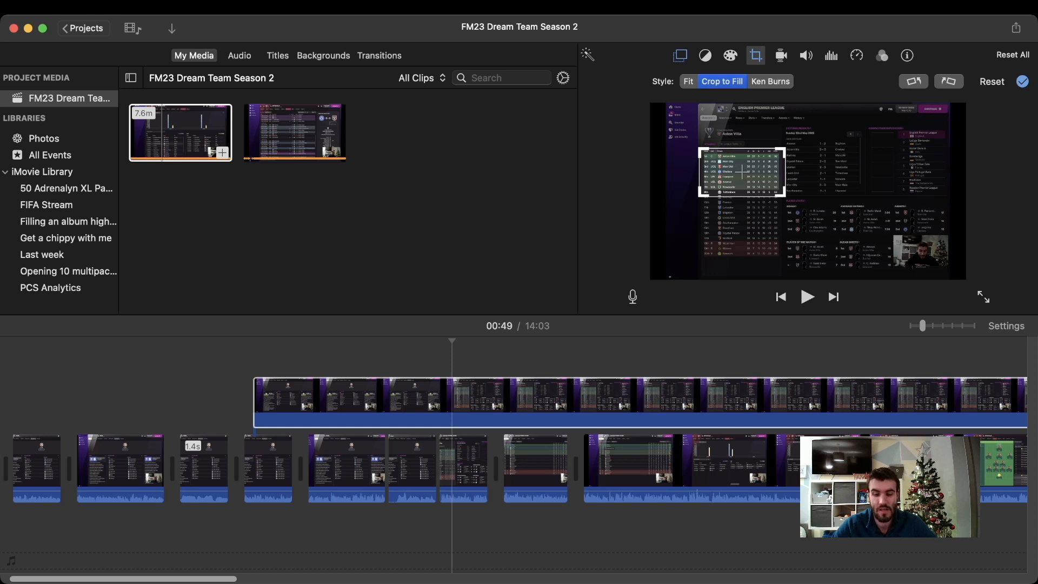
{"action": "left_click", "coordinate": [447, 466]}
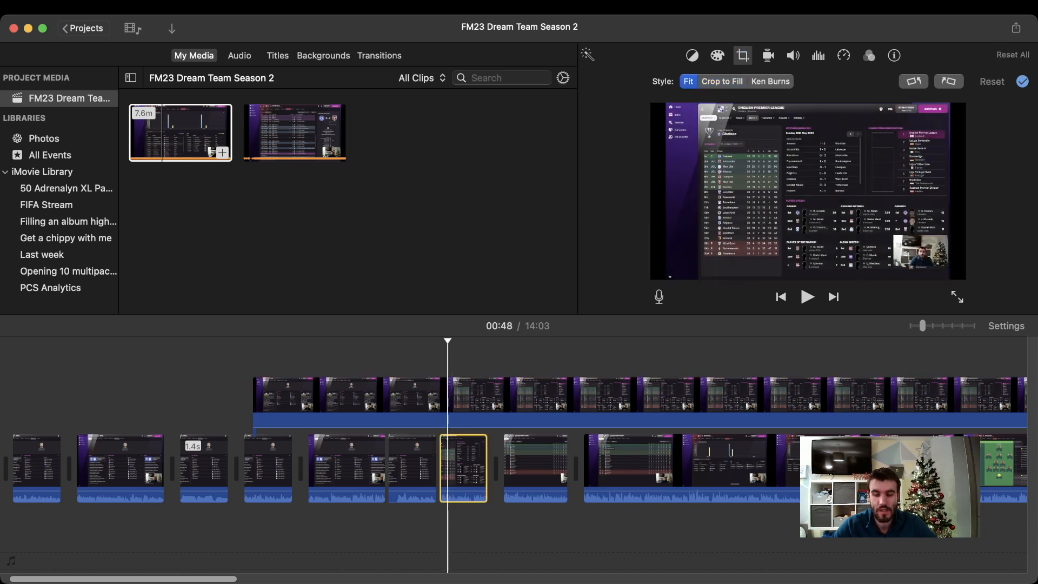
{"action": "left_click", "coordinate": [422, 346]}
{"action": "key", "text": "space"}
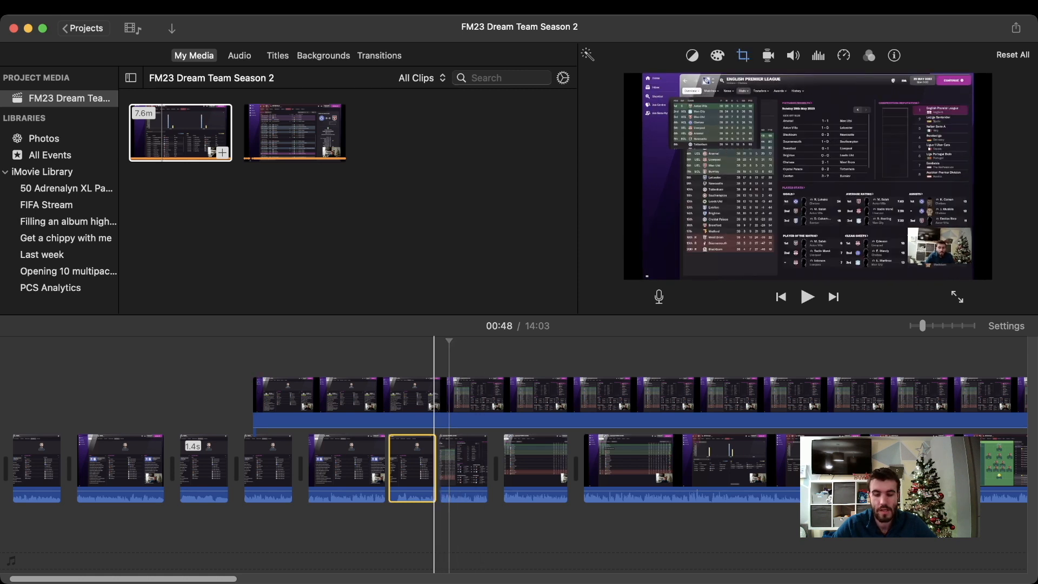
- Trim the overlay to a 7.3-second section starting at 00:47 by splitting it at both ends and deleting the outer parts
{"action": "left_click", "coordinate": [438, 399]}
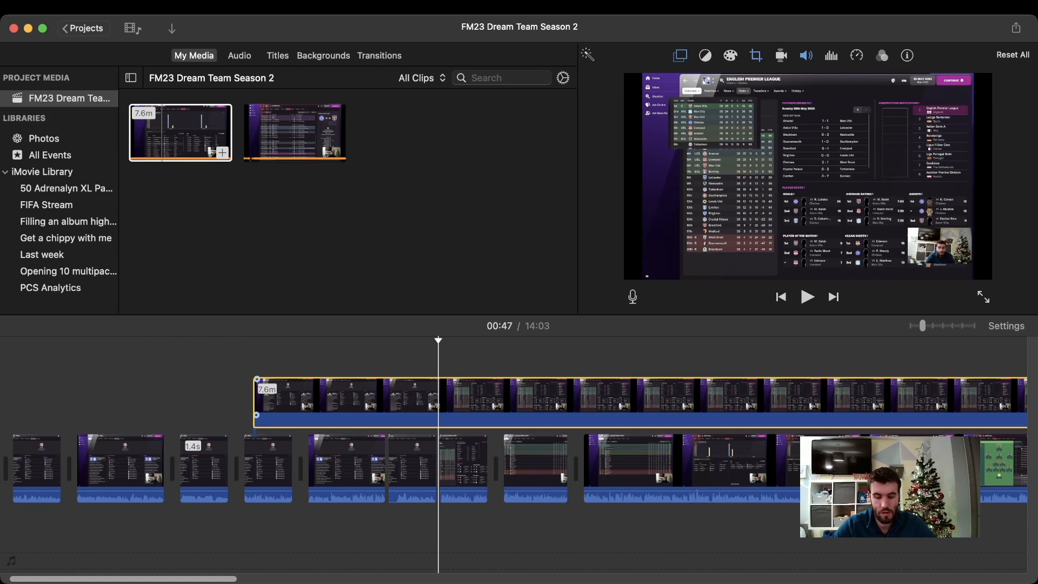
{"action": "key", "text": "super+b"}
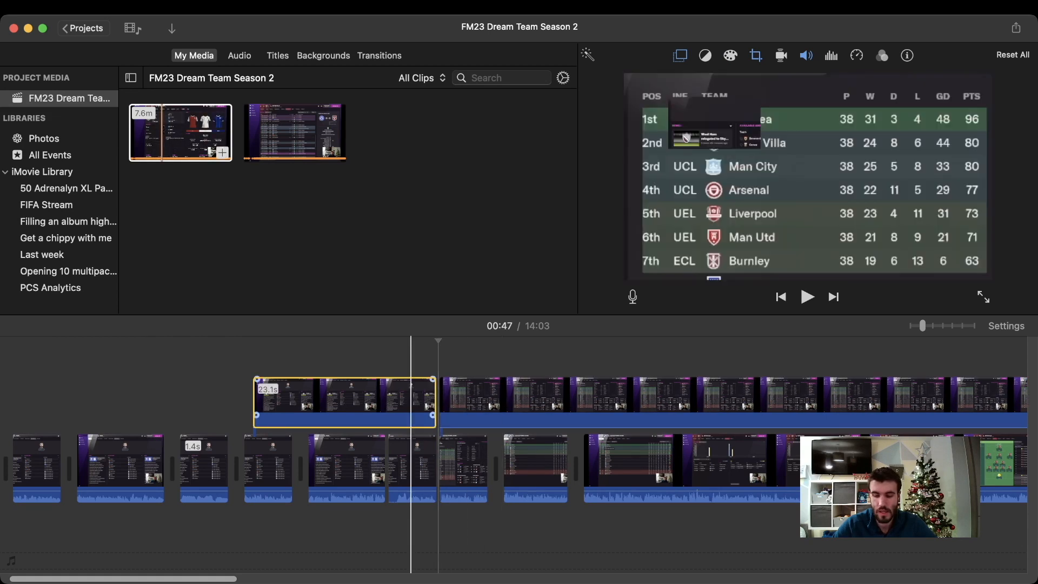
{"action": "key", "text": "Delete"}
{"action": "left_click", "coordinate": [502, 400]}
{"action": "key", "text": "super+b"}
{"action": "left_click", "coordinate": [522, 399]}
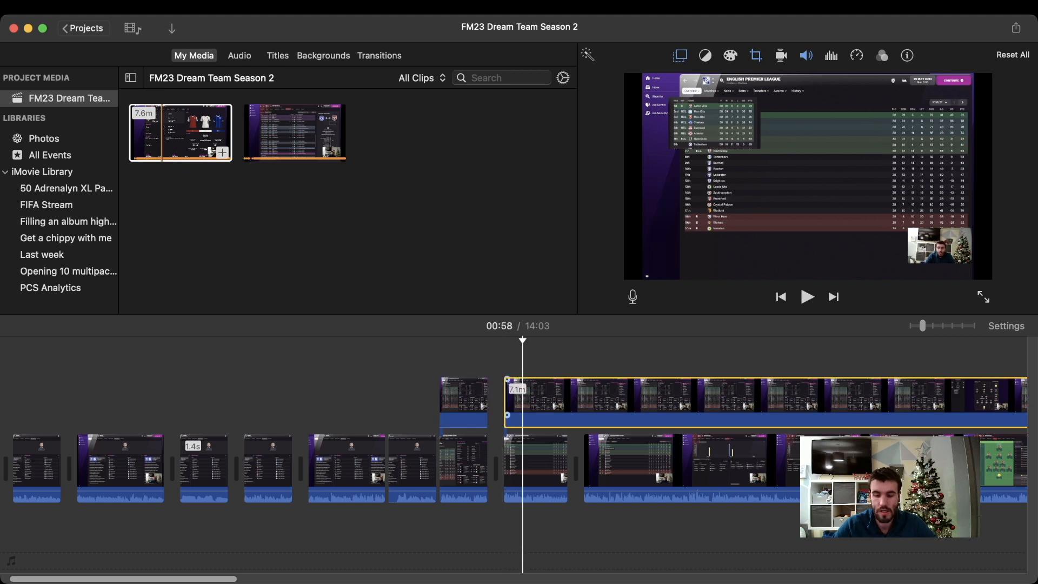
{"action": "key", "text": "Delete"}
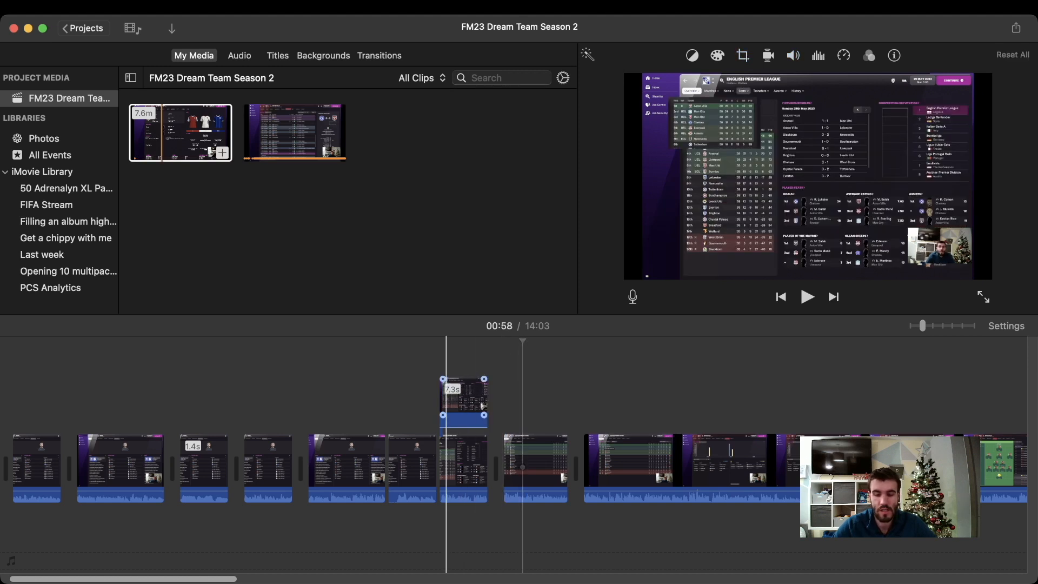
- Enlarge the picture-in-picture inset so the Aston Villa league table covers most of the frame
{"action": "left_click", "coordinate": [445, 400]}
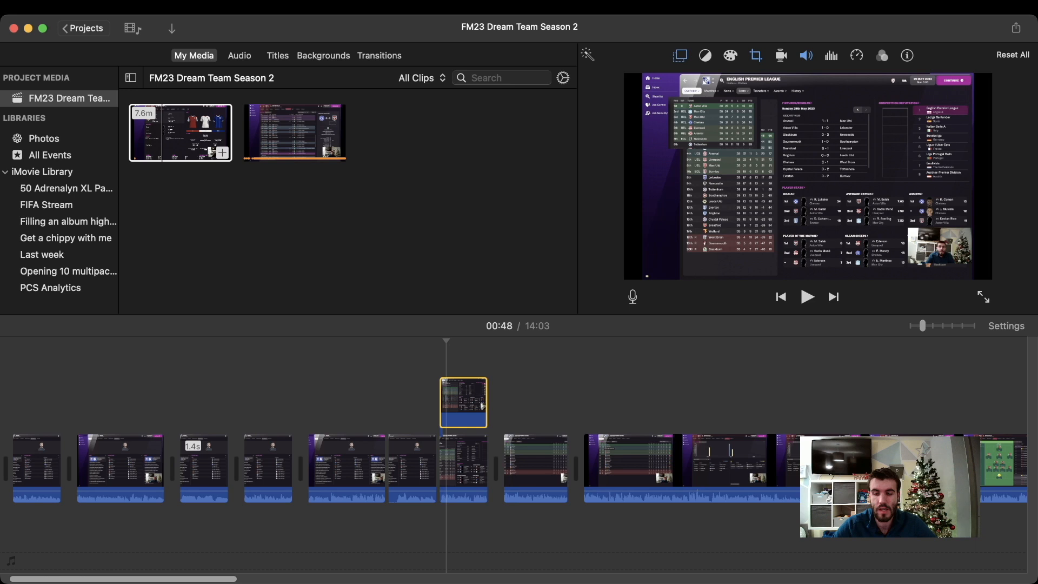
{"action": "left_click", "coordinate": [680, 55]}
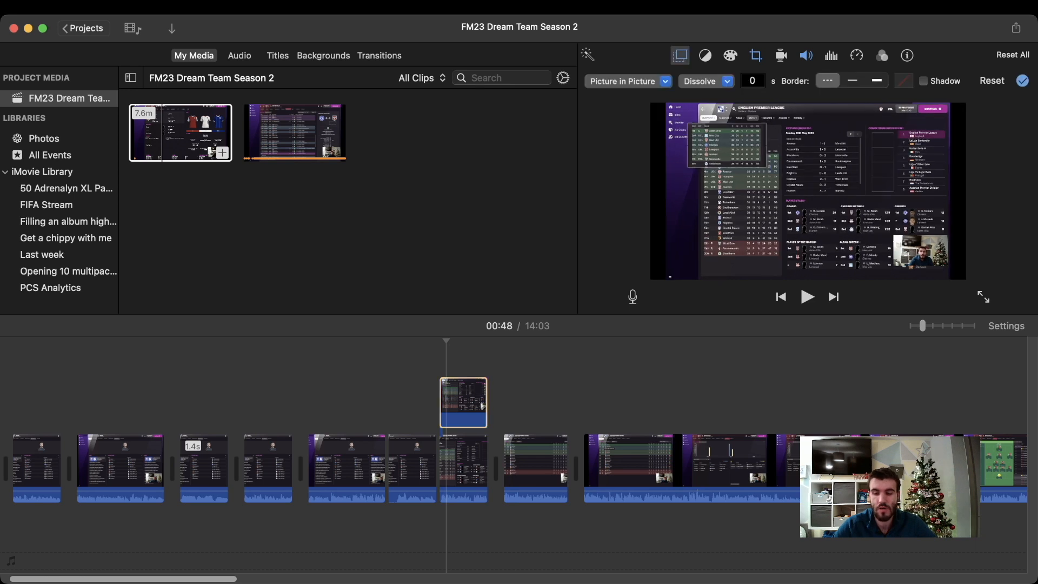
{"action": "left_click_drag", "start_coordinate": [747, 157], "coordinate": [942, 266]}
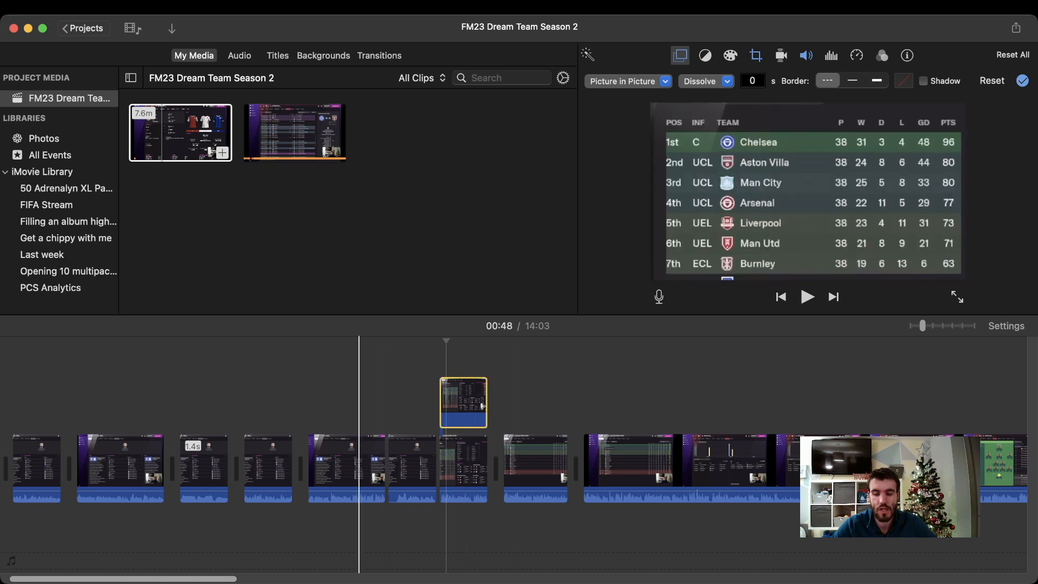
- Play back from before the overlay to about 00:56 to preview the enlarged league table inset
{"action": "left_click", "coordinate": [360, 378]}
{"action": "key", "text": "space"}
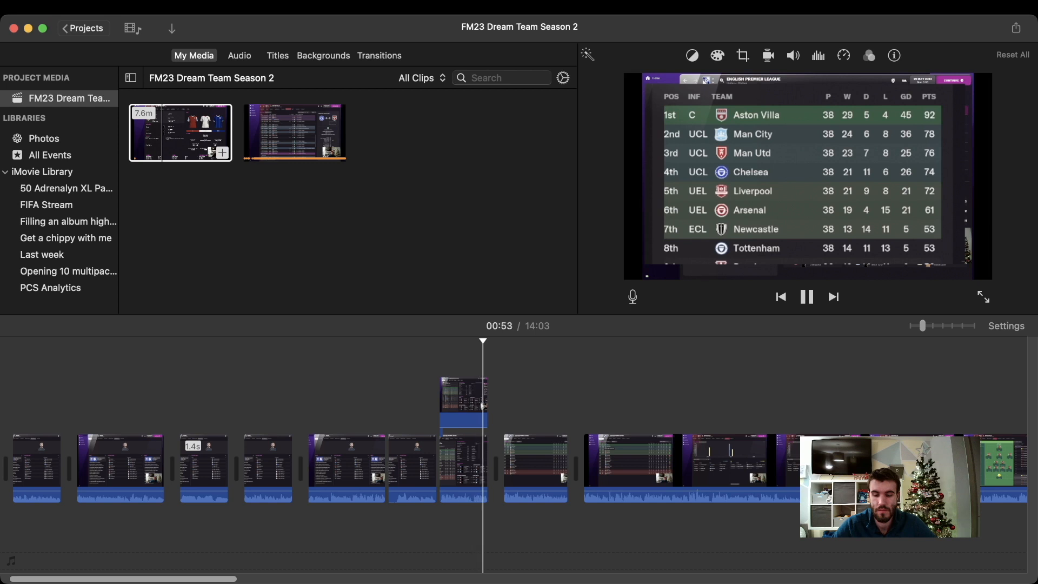
{"action": "key", "text": "space"}
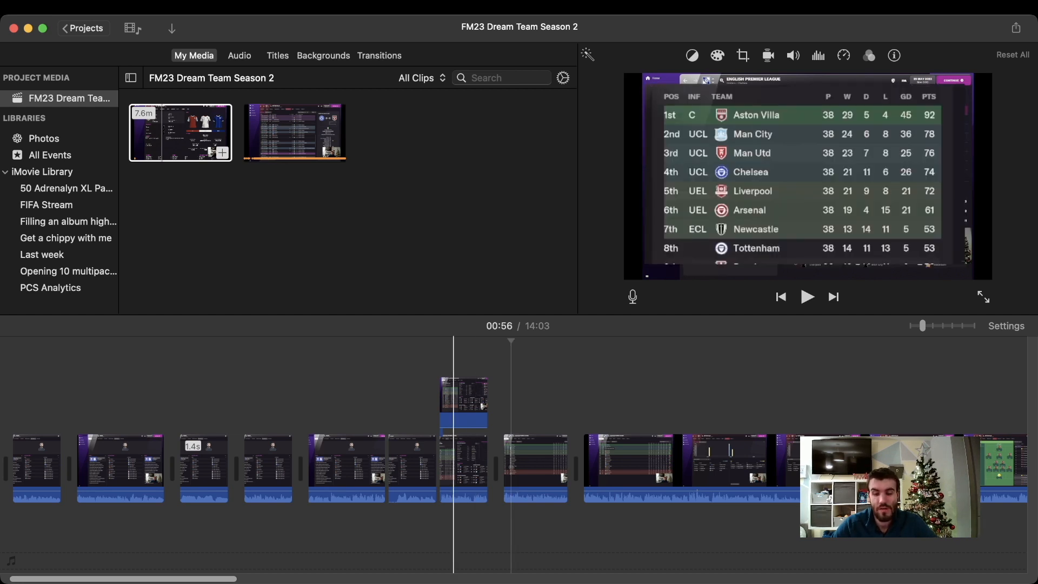
{"action": "left_click", "coordinate": [468, 398]}
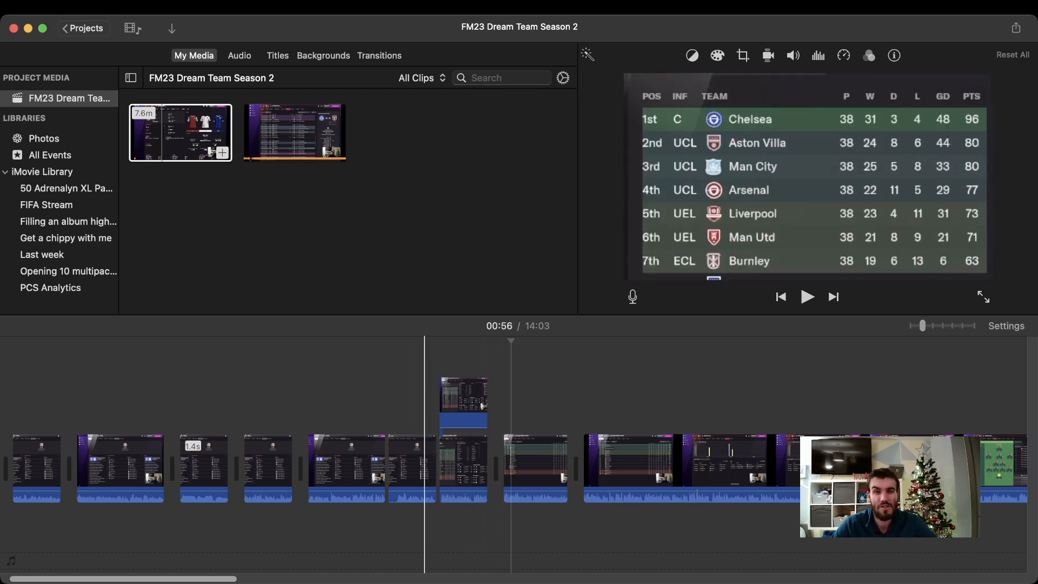